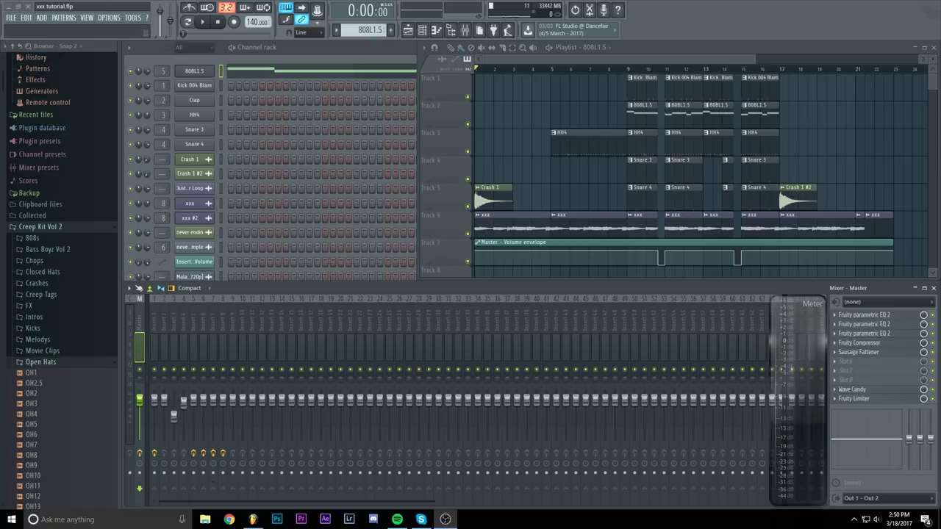
- Move the playlist playback position to just after bar 6, and return it to the start of the song
scroll(632, 89, "up", 2)
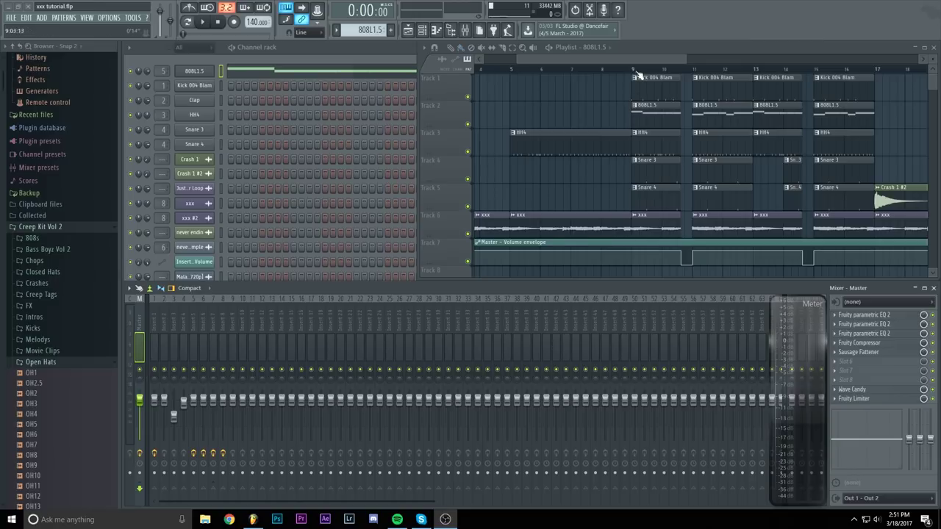
left_click_drag(631, 59, 529, 63)
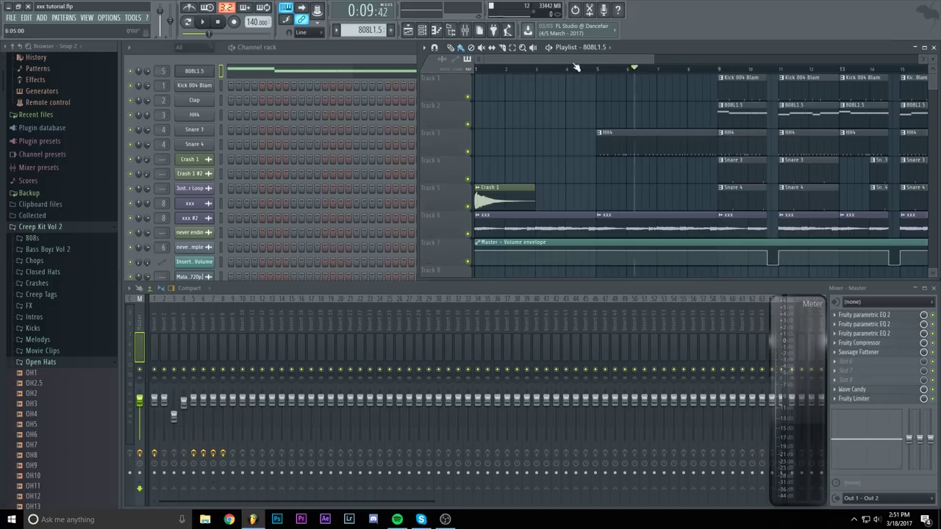
scroll(652, 68, "down", 2)
left_click_drag(585, 68, 499, 61)
scroll(620, 68, "up", 2)
left_click(475, 69)
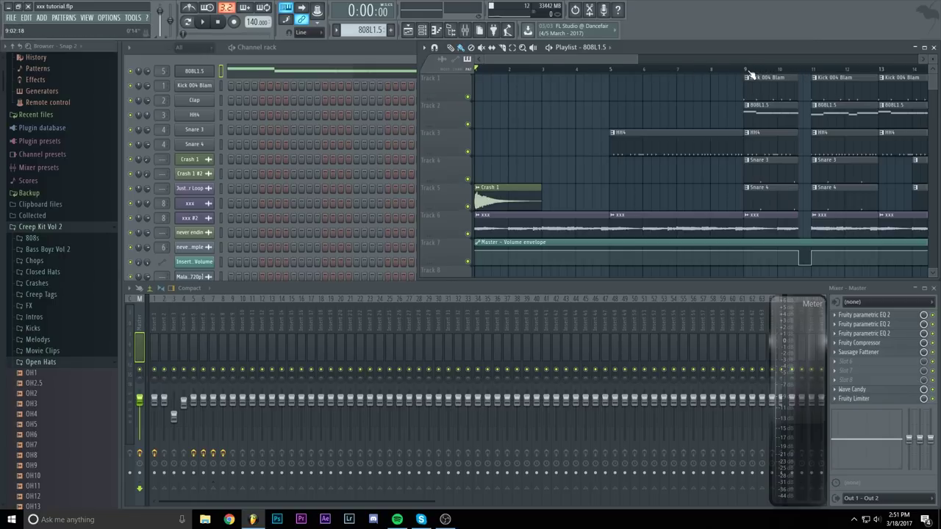
- Set the playback position to bar 7 and play the arrangement into the section starting at bar 9
mouse_move(740, 71)
left_mouse_down()
mouse_move(610, 69)
mouse_move(676, 75)
left_mouse_up()
left_click_drag(740, 71, 676, 71)
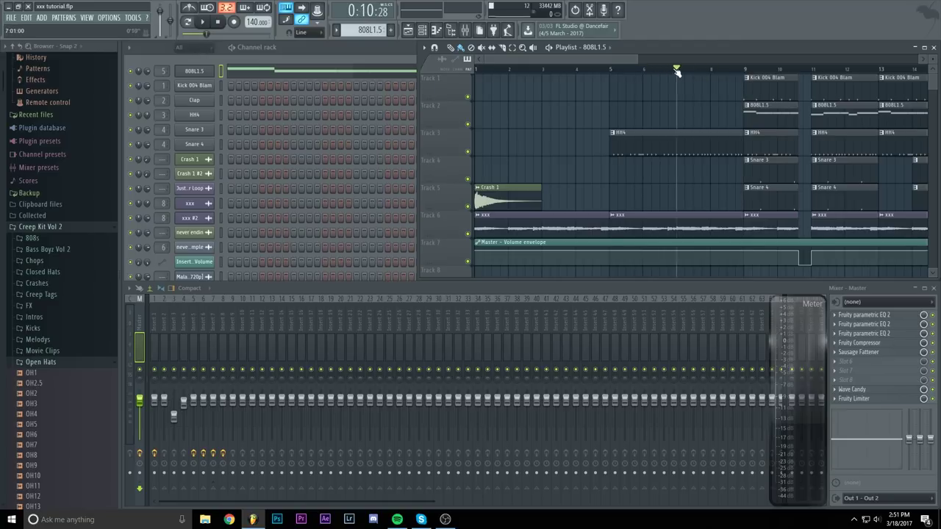
key("space")
scroll(626, 71, "down", 2)
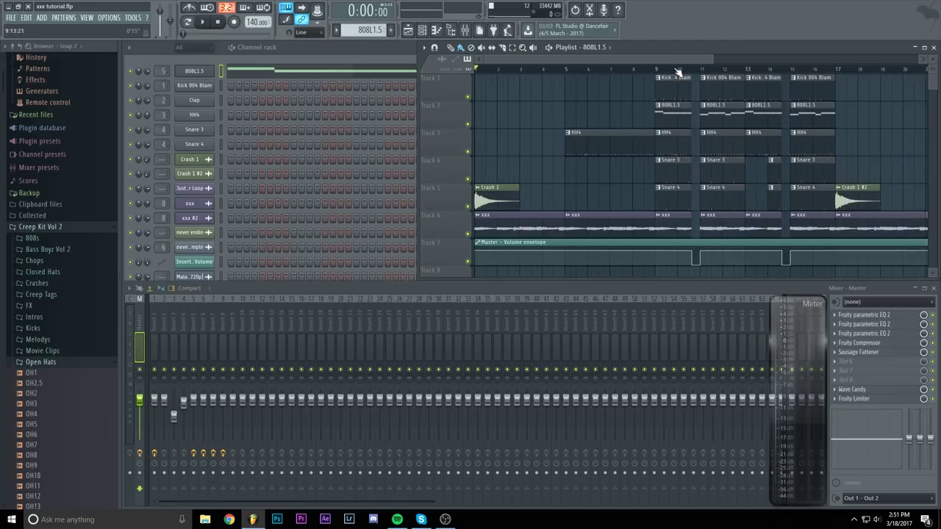
scroll(556, 149, "down", 2)
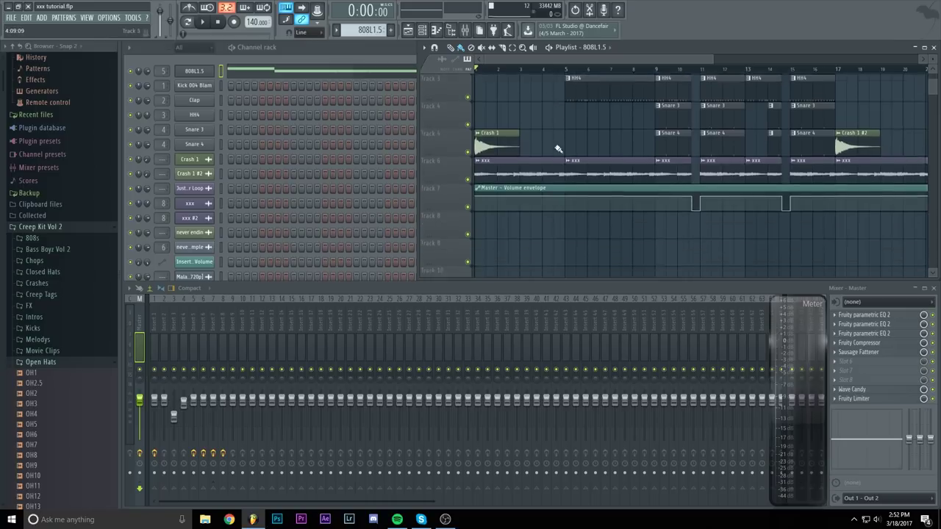
scroll(556, 149, "up", 2)
- Open the sample settings of the xxx audio clip on Track 6 and audition the melody
double_click(516, 225)
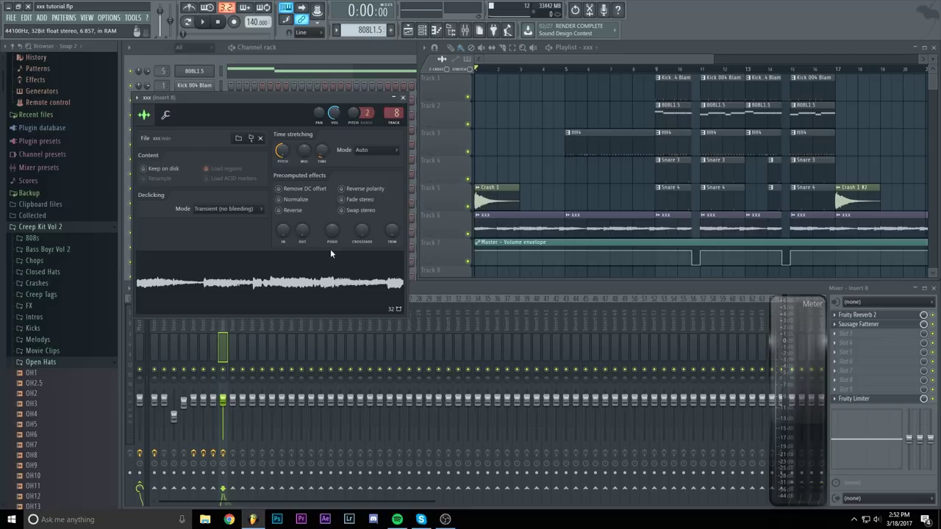
left_click(294, 277)
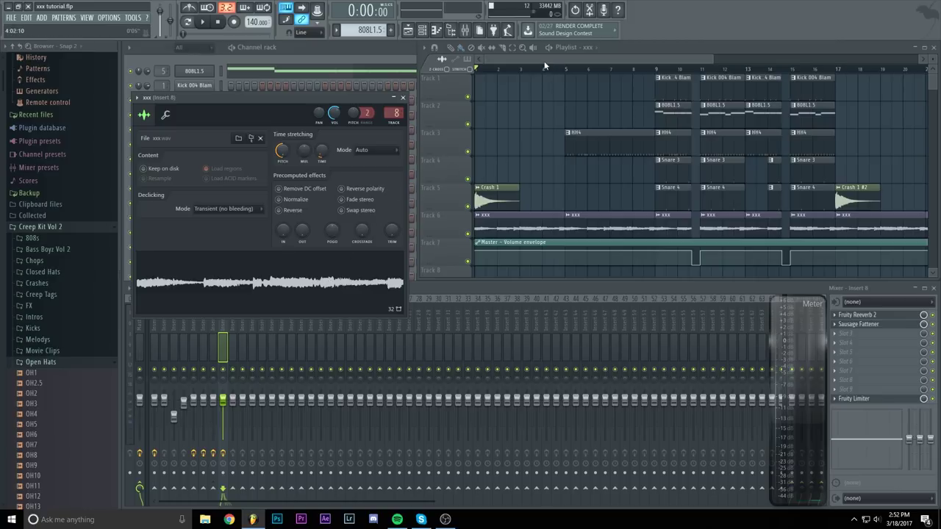
middle_click(521, 78)
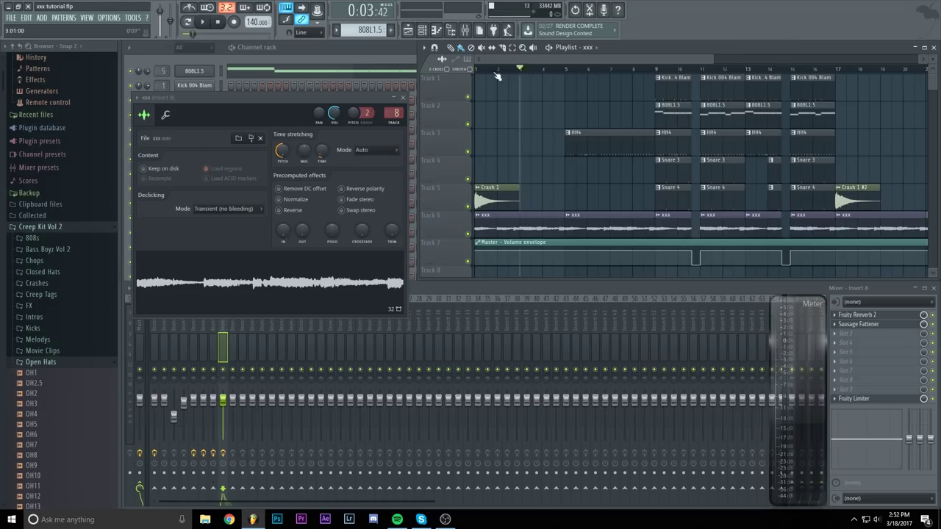
left_click(496, 71)
- Open the Crash 1 clip's sample settings, audition the crash and close the settings
double_click(489, 187)
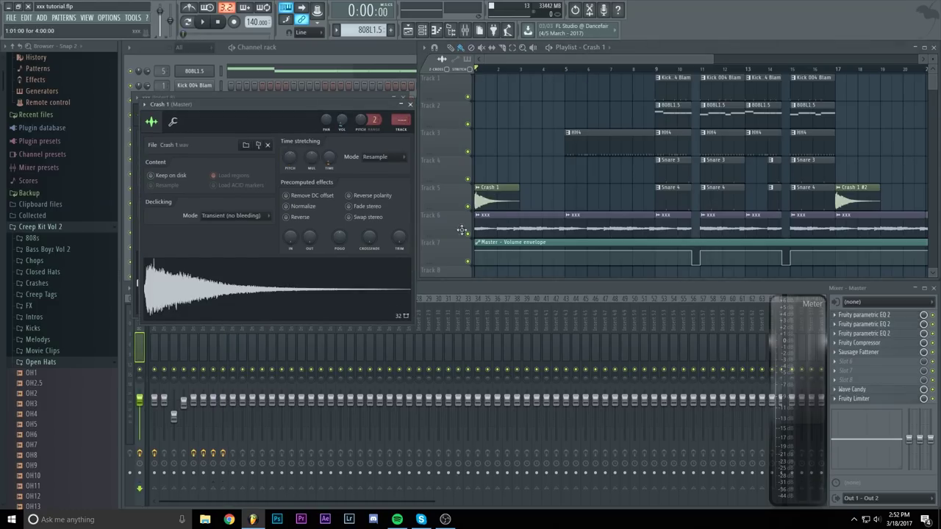
left_click(271, 281)
left_click(409, 103)
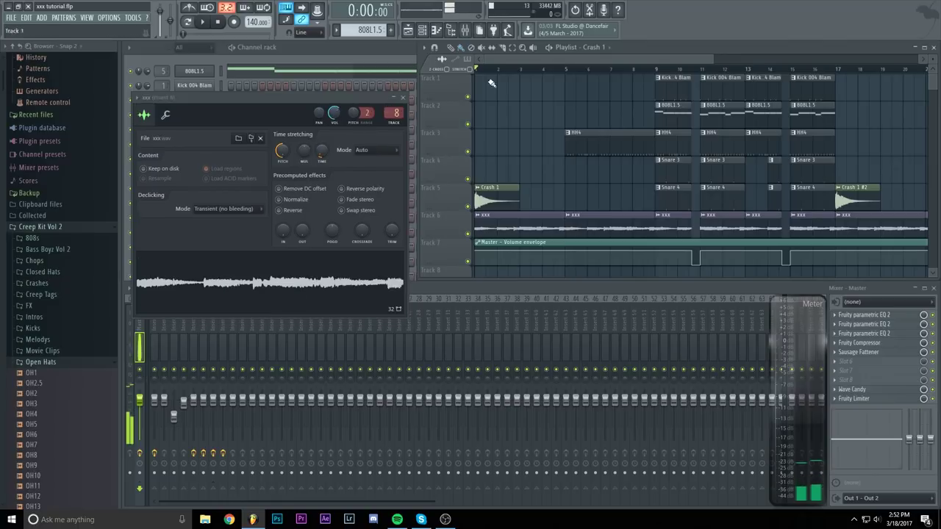
- Open the HH4 hi-hat pattern in the piano roll and play it on its own
double_click(571, 133)
scroll(449, 150, "up", 2)
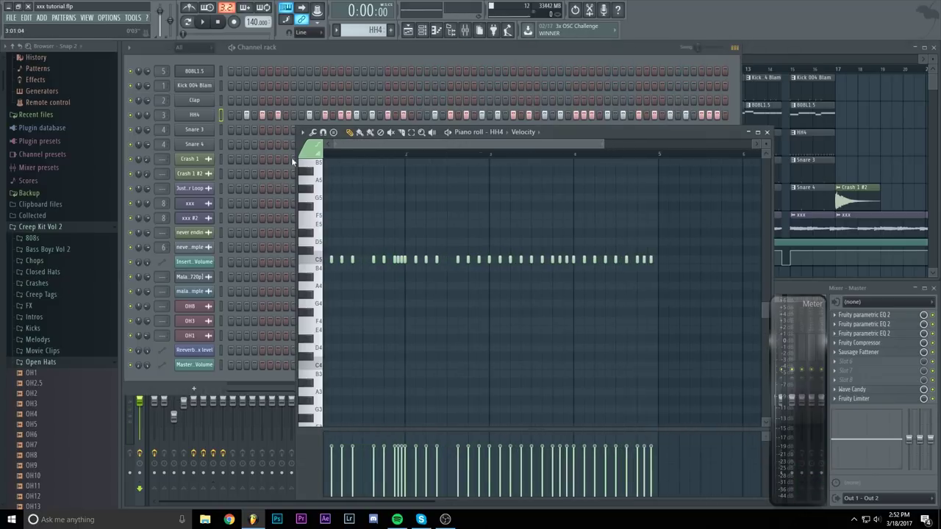
left_click(447, 133)
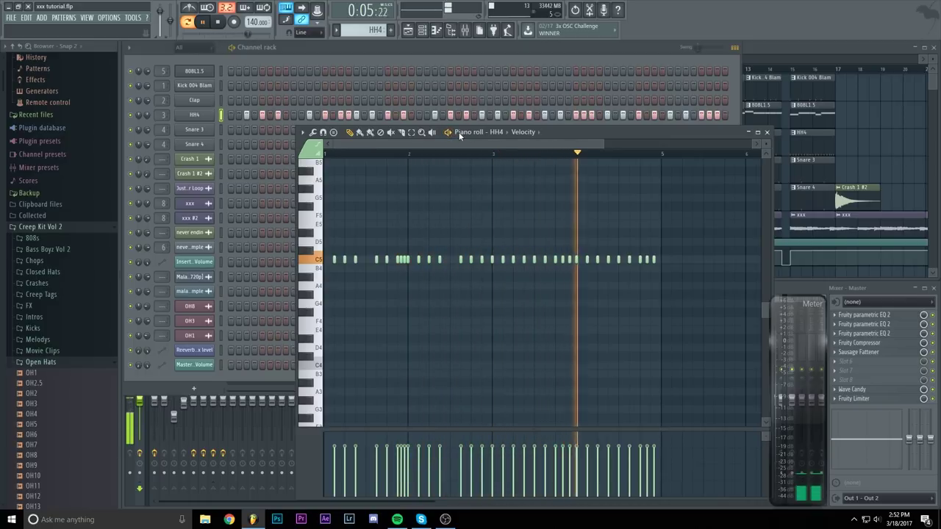
- Return to the playlist and play the hi-hat and melody section leading up to bar 9
key("F5")
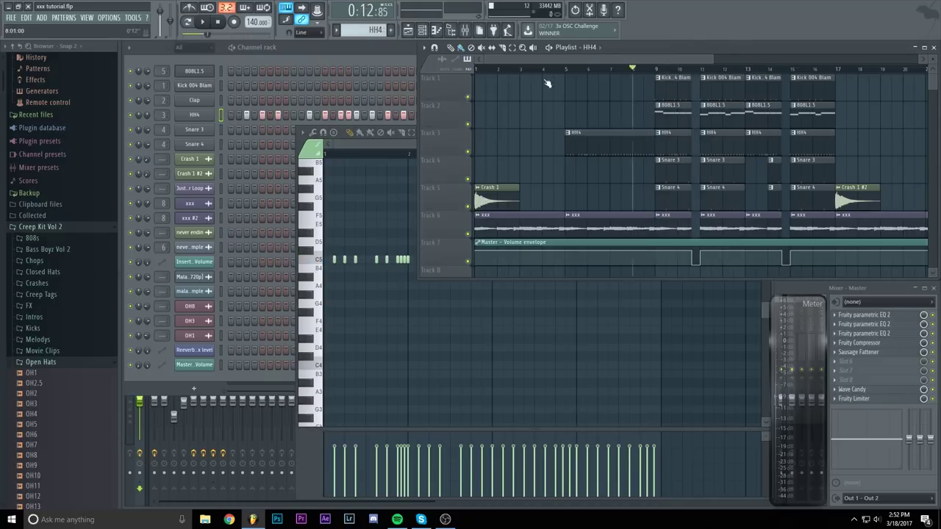
key("space")
key("space")
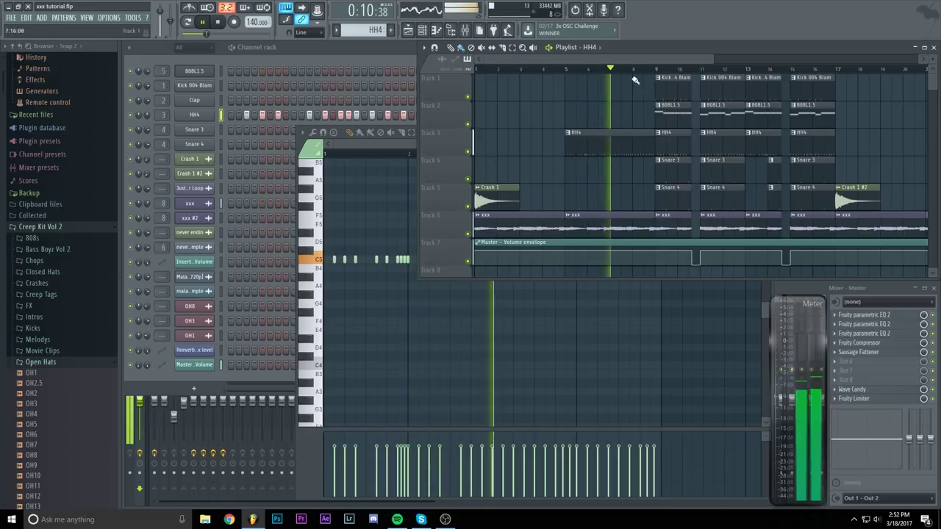
scroll(617, 68, "up", 3)
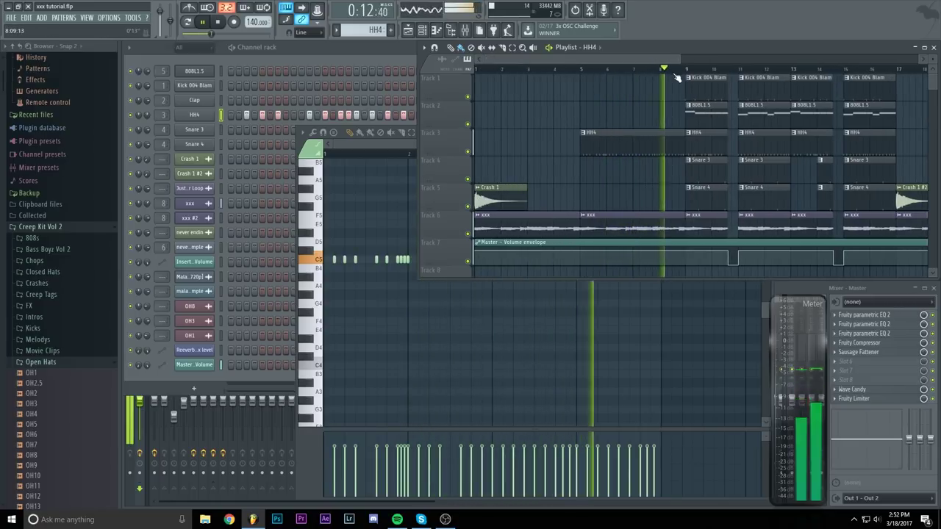
key("space")
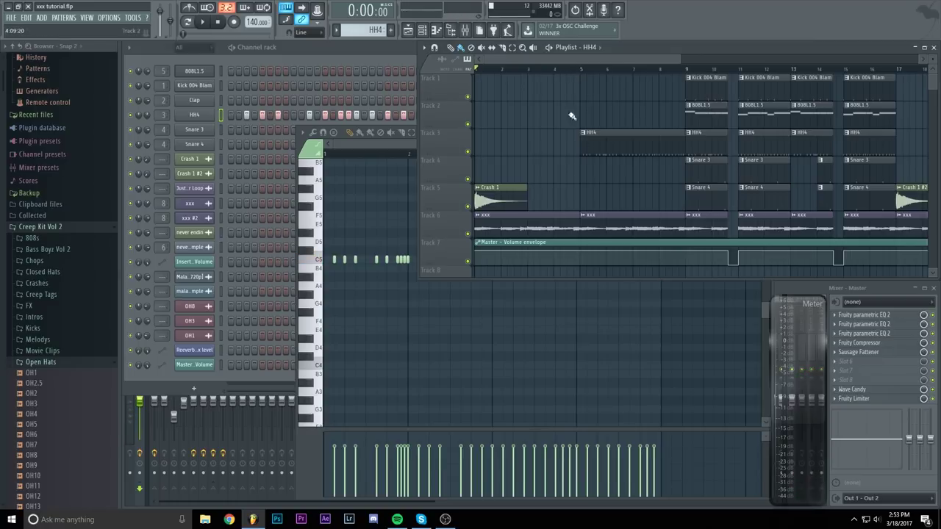
- Set the playback position to bar 7 and play the song through the drum section up to about bar 16
mouse_move(579, 76)
left_mouse_down()
mouse_move(683, 69)
mouse_move(598, 69)
mouse_move(584, 79)
mouse_move(637, 77)
mouse_move(610, 62)
mouse_move(573, 70)
mouse_move(582, 70)
left_mouse_up()
scroll(647, 60, "down", 2)
scroll(621, 67, "up", 2)
left_click(647, 68)
left_click_drag(644, 77, 577, 70)
scroll(577, 70, "down", 2)
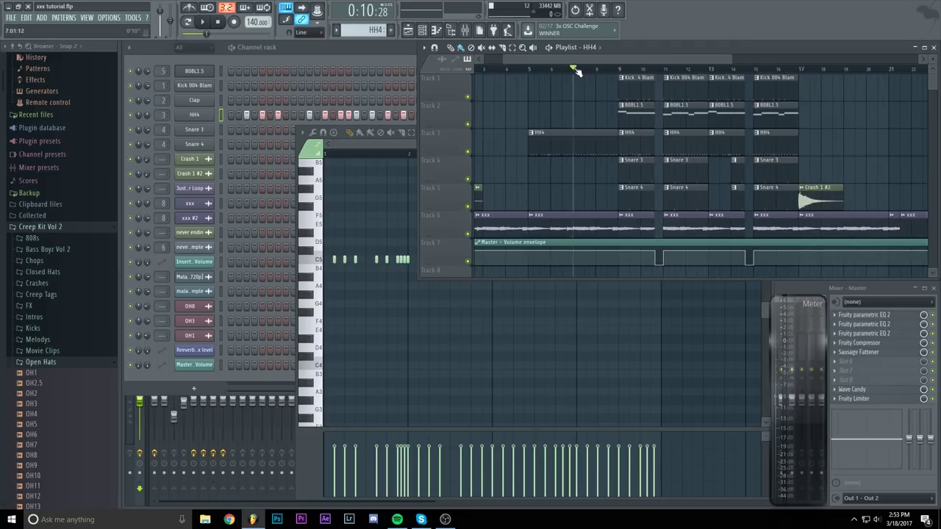
key("space")
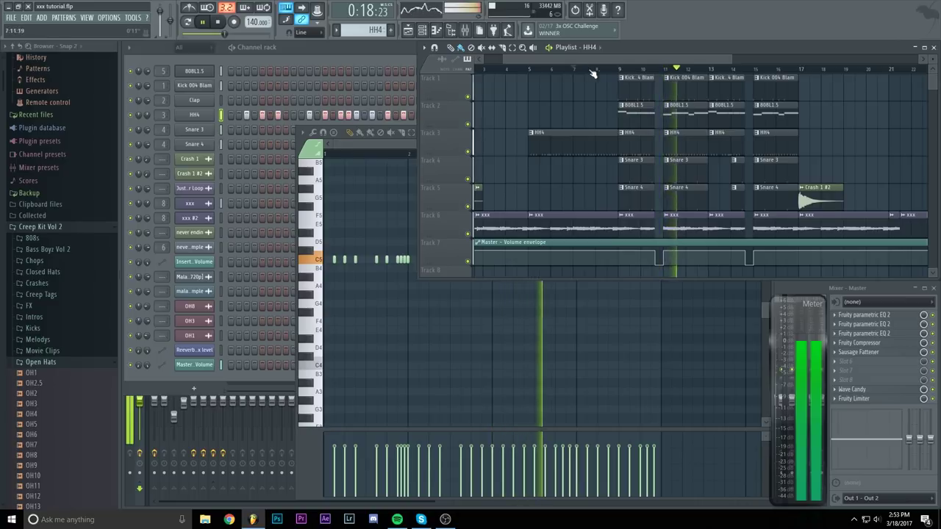
scroll(593, 73, "up", 1)
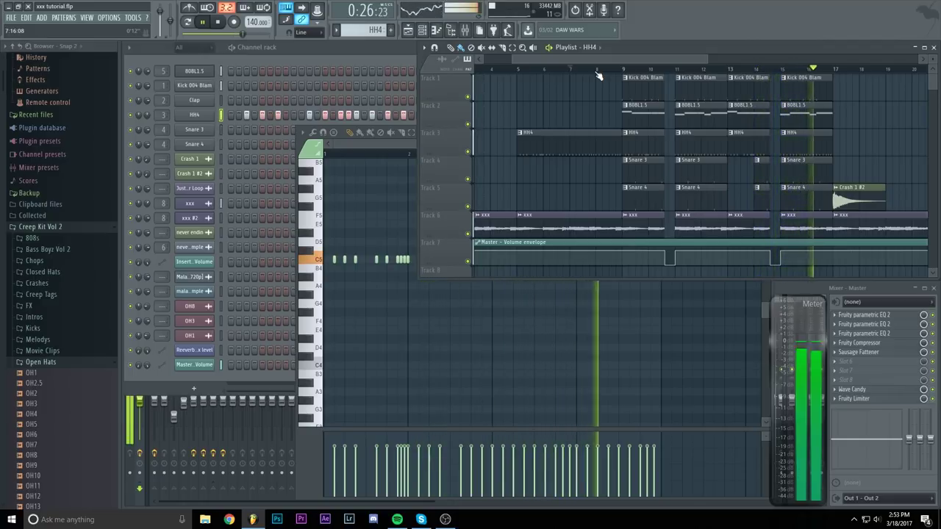
key("space")
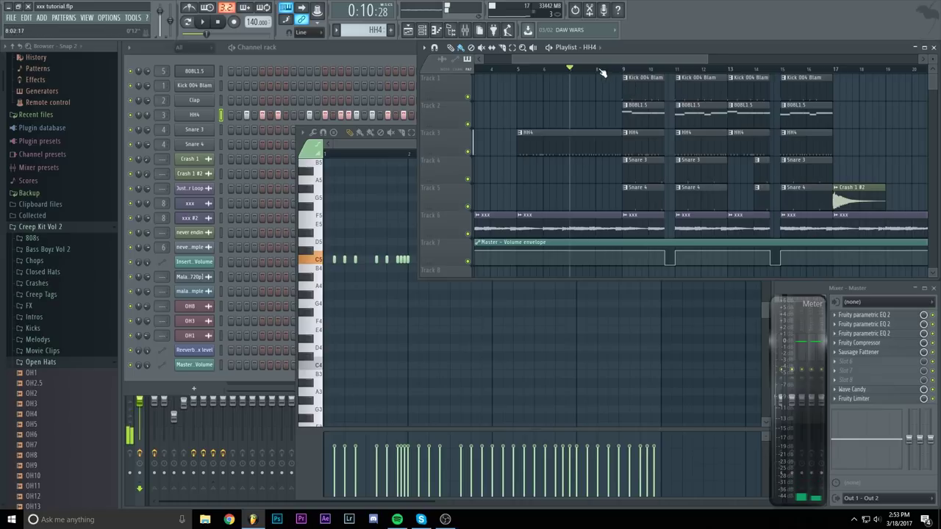
- Place the playback position at the gap before bar 11, and set it to the start of bar 9
left_click(598, 69)
scroll(604, 71, "up", 3)
mouse_move(715, 69)
left_mouse_down()
mouse_move(741, 69)
mouse_move(719, 70)
left_mouse_up()
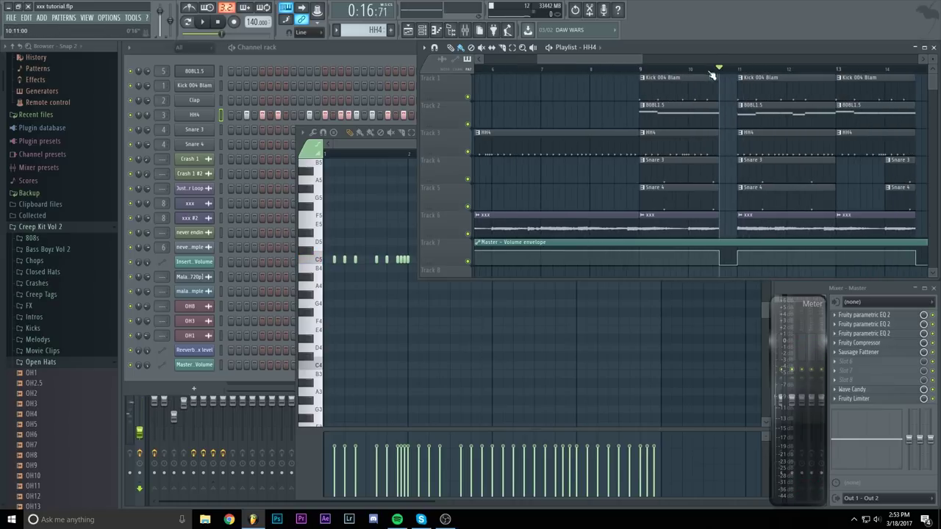
left_click(639, 71)
scroll(624, 69, "down", 2)
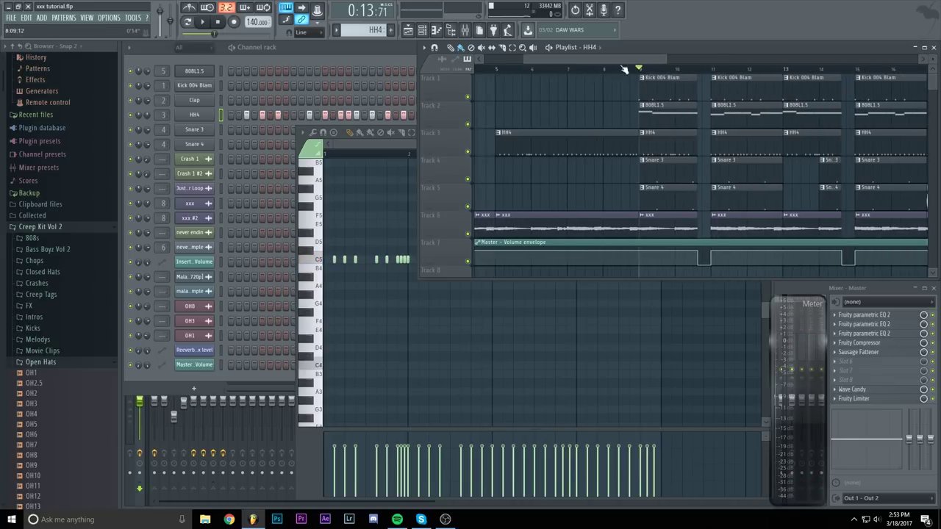
- Close the HH4 piano roll and open the 808L1.5 pattern's notes from the Track 2 clip
left_click(406, 141)
left_click(766, 133)
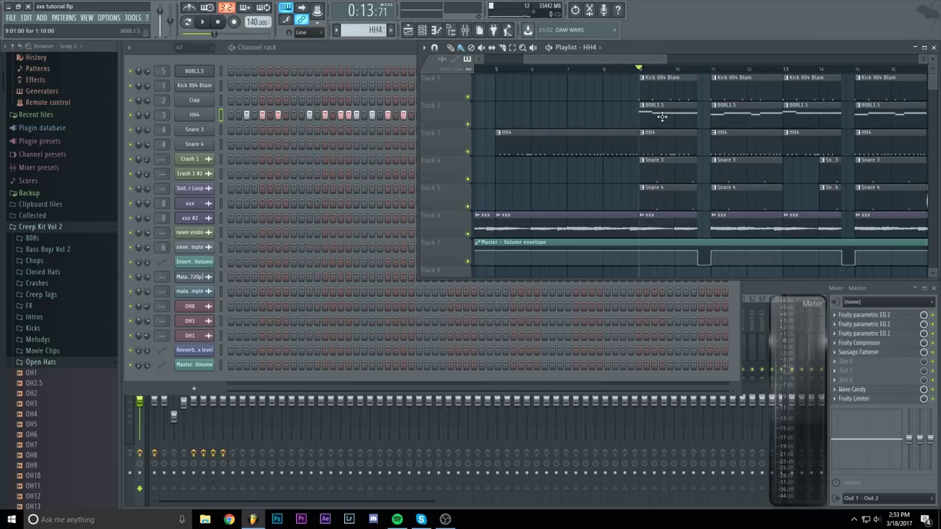
double_click(661, 116)
left_click(459, 151)
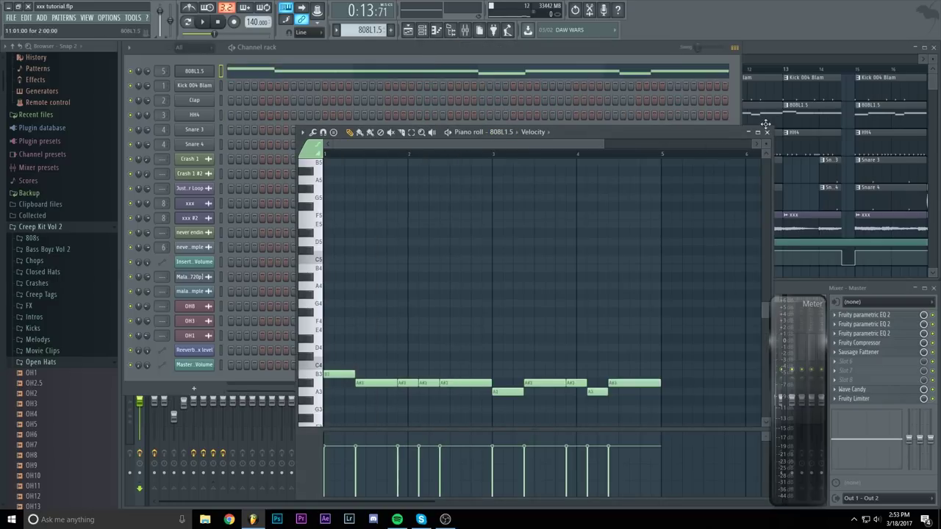
left_click_drag(650, 133, 668, 75)
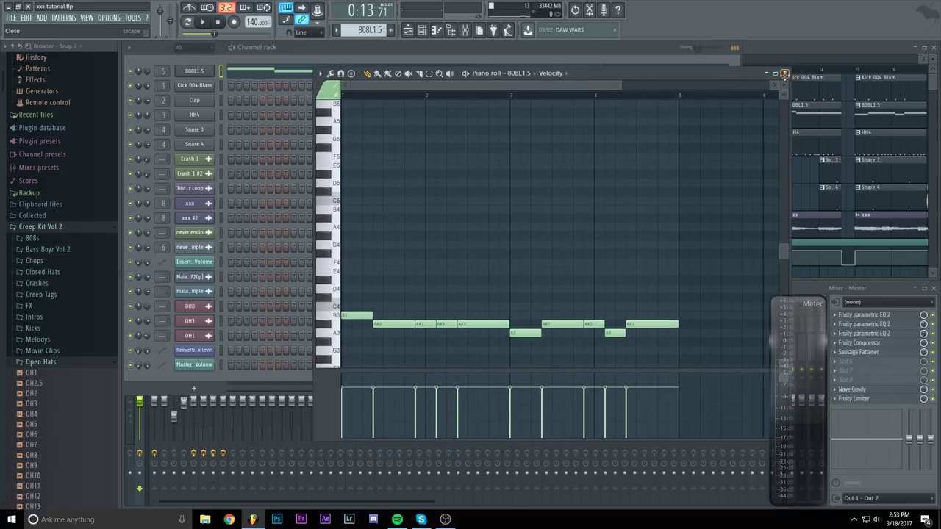
- Close the 808L1.5 piano roll and play that pattern on its own in pattern mode
left_click(784, 74)
left_click(752, 287)
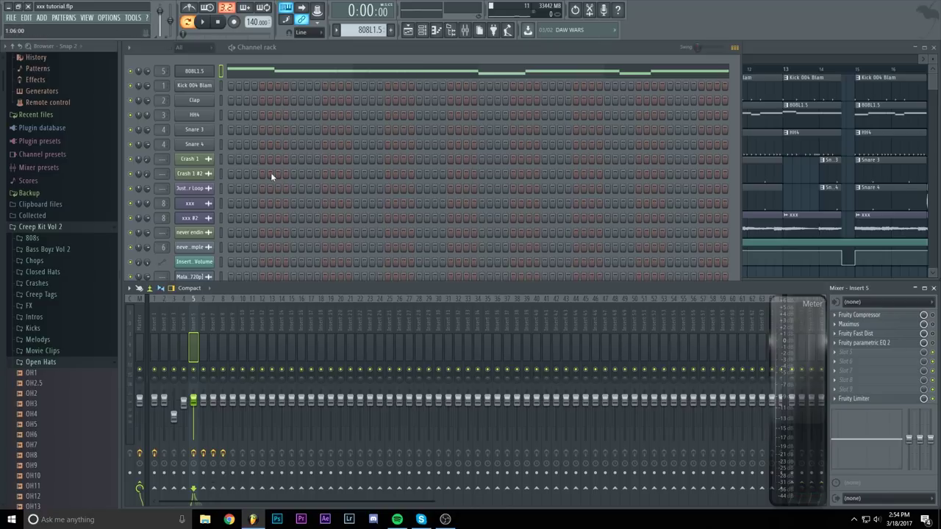
key("space")
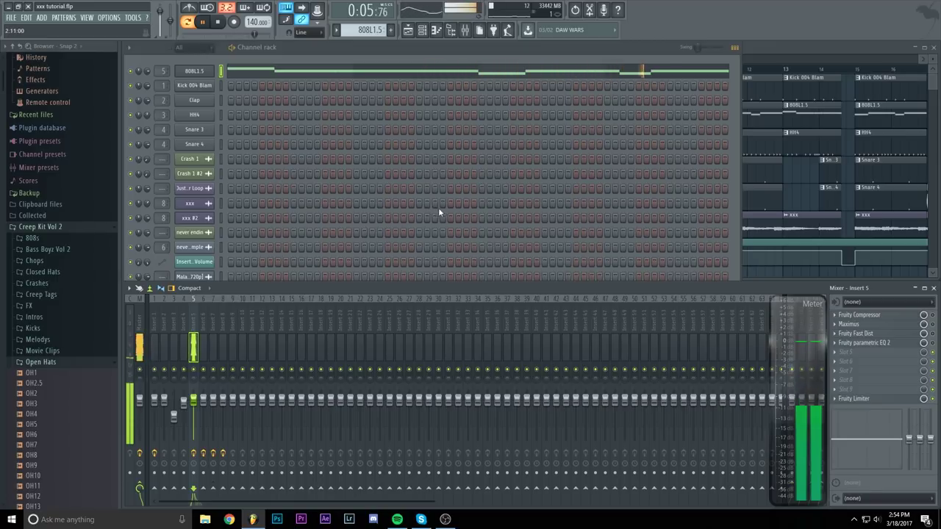
key("space")
- Reopen the 808L1.5 piano roll to examine the bass notes, and close it again
left_click(261, 73)
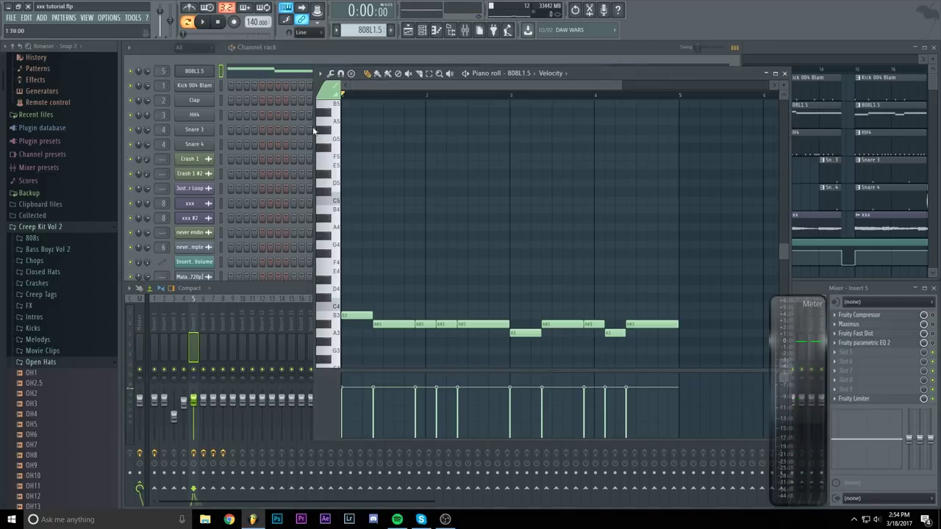
scroll(413, 220, "down", 1)
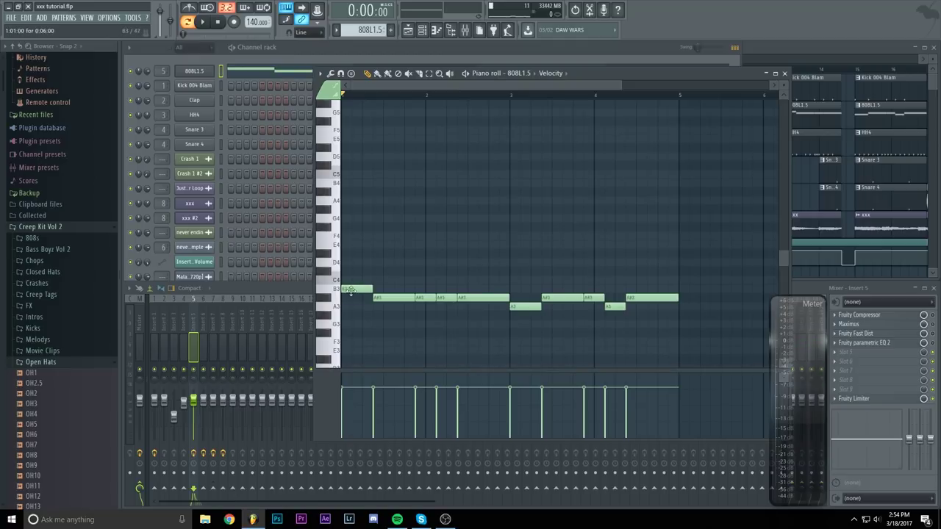
key("F7")
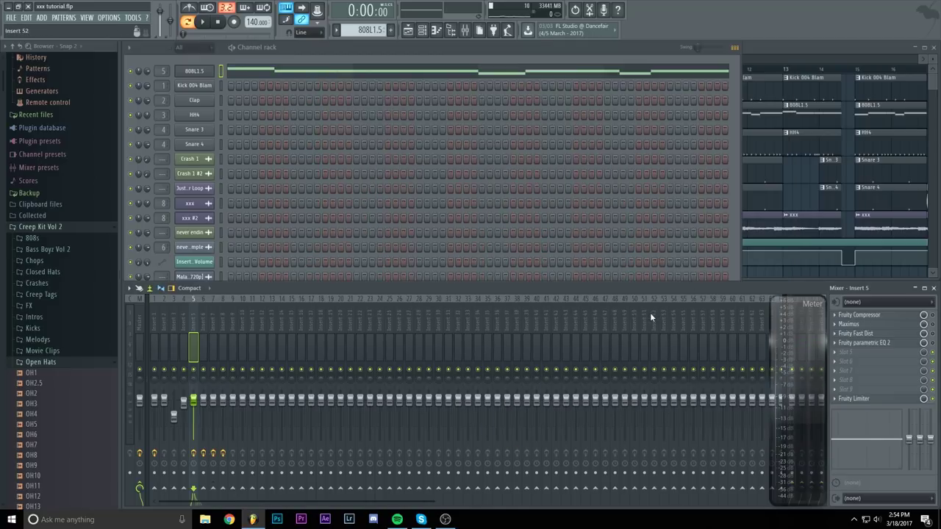
- Enable the Fruity Compressor on Insert 5, check its settings and play the 808L1.5 pattern through it
left_click(860, 315)
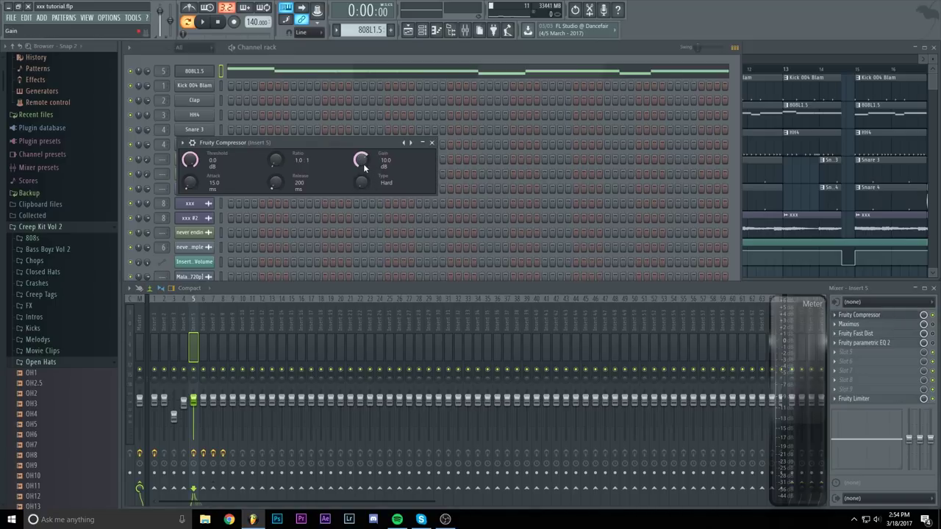
left_click(431, 143)
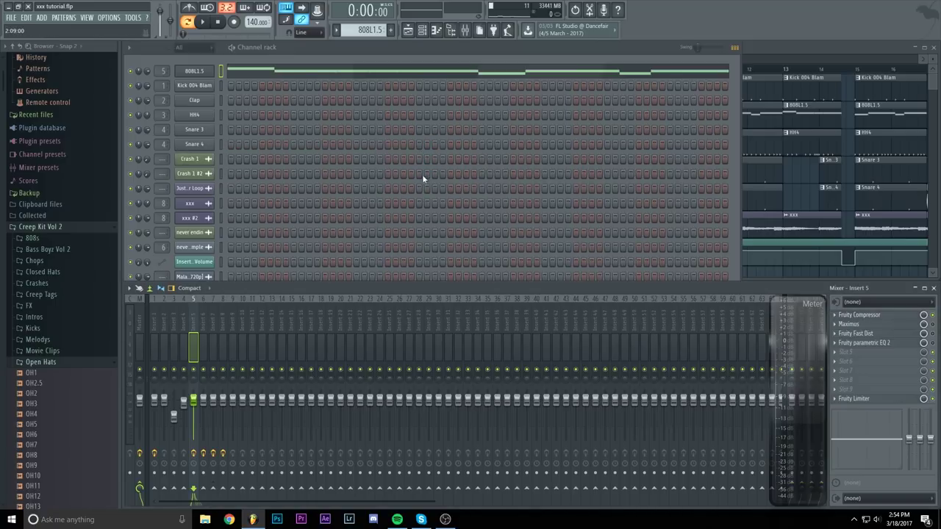
key("space")
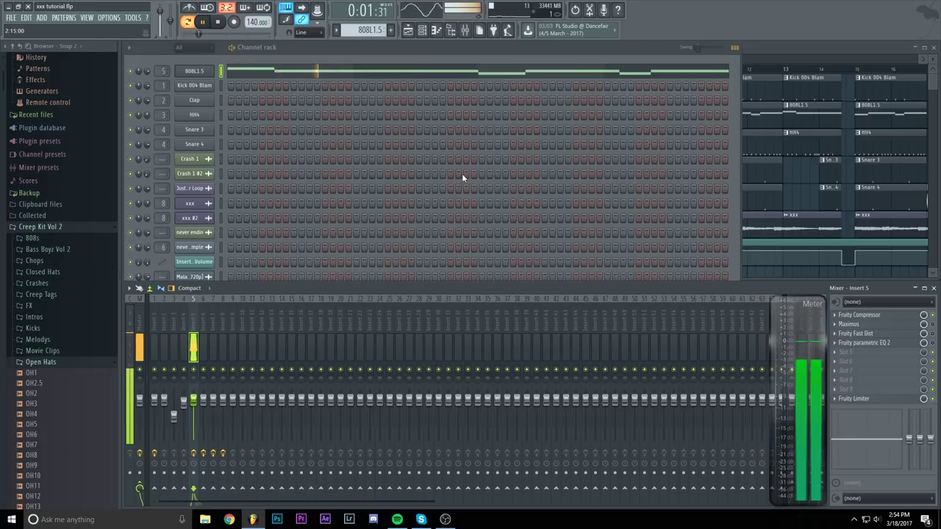
key("space")
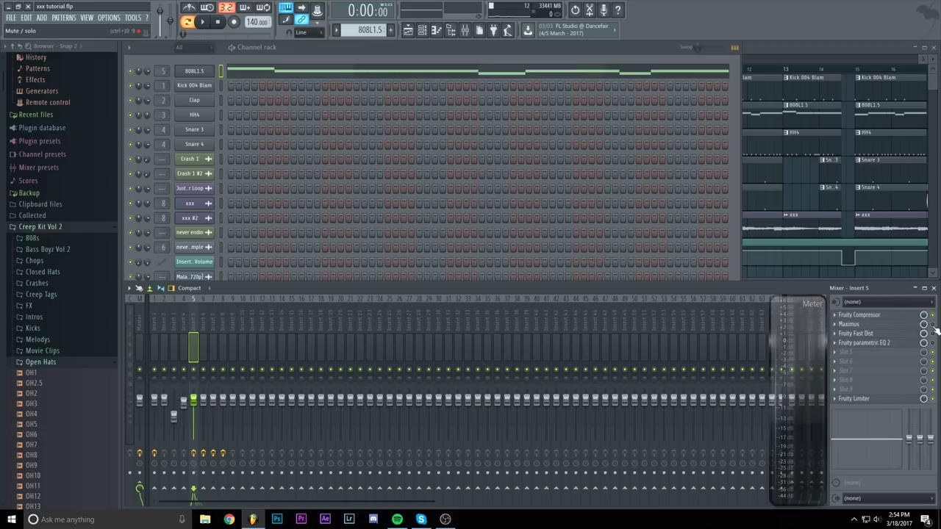
- Enable Maximus on Insert 5, review the pre gain of its LOW, MID and HIGH bands, and play the 808L1.5 pattern through it
left_click(850, 324)
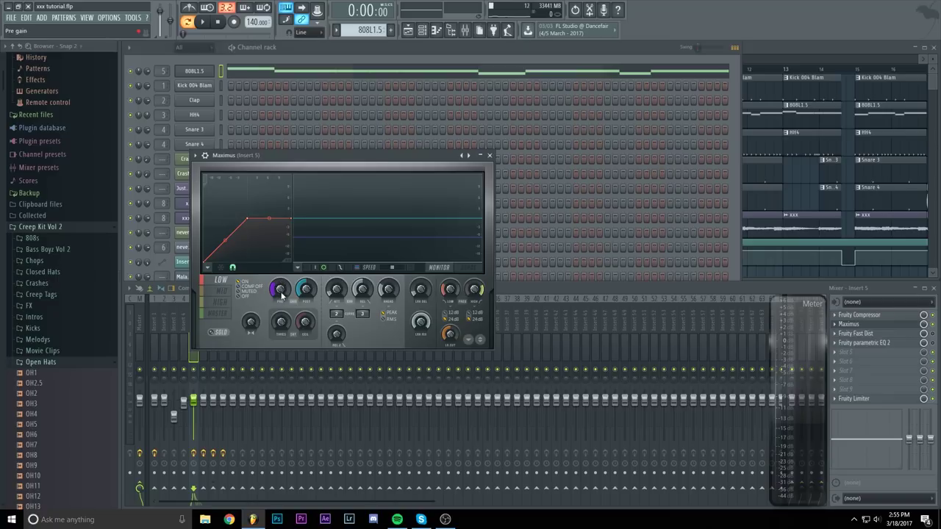
left_click(221, 291)
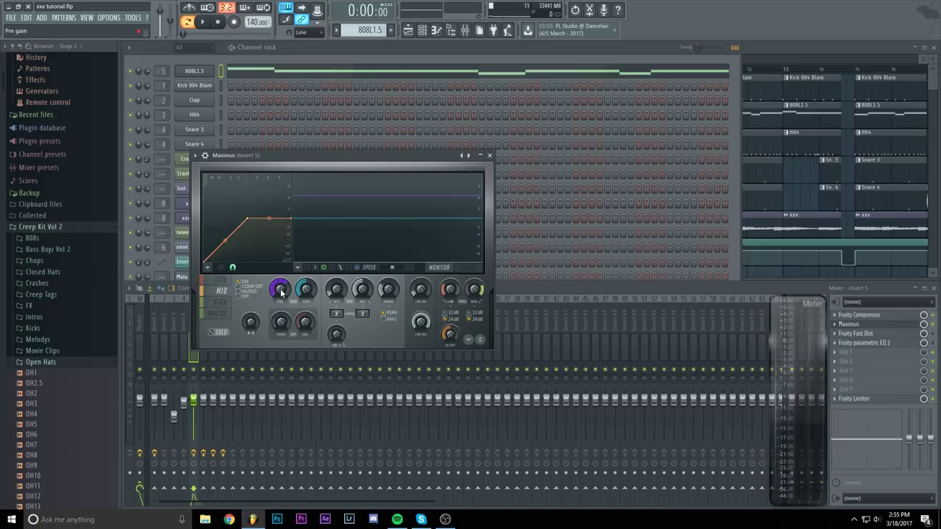
left_click(219, 302)
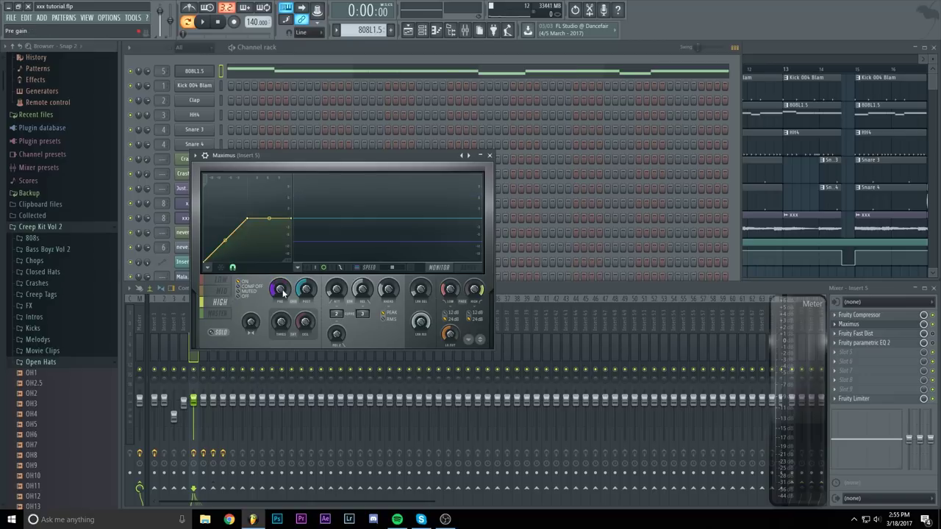
left_click_drag(280, 289, 280, 288)
left_click(489, 155)
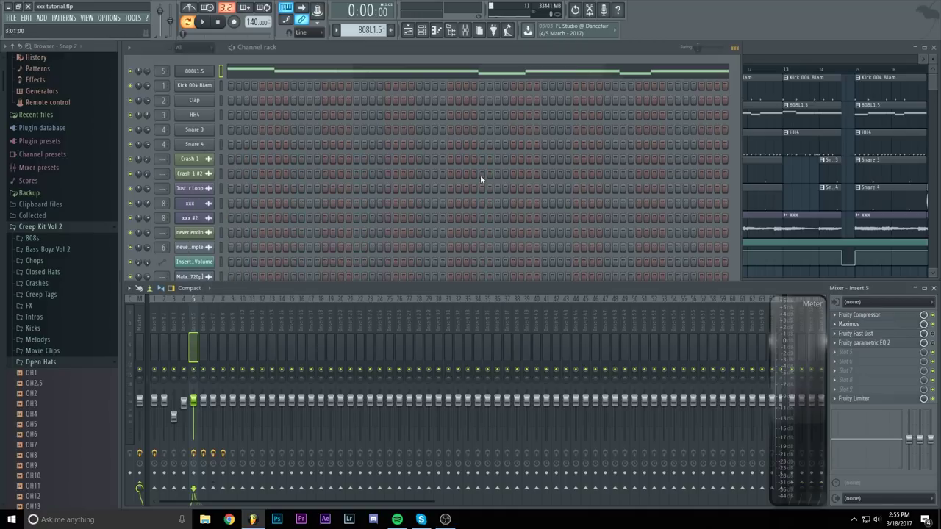
key("space")
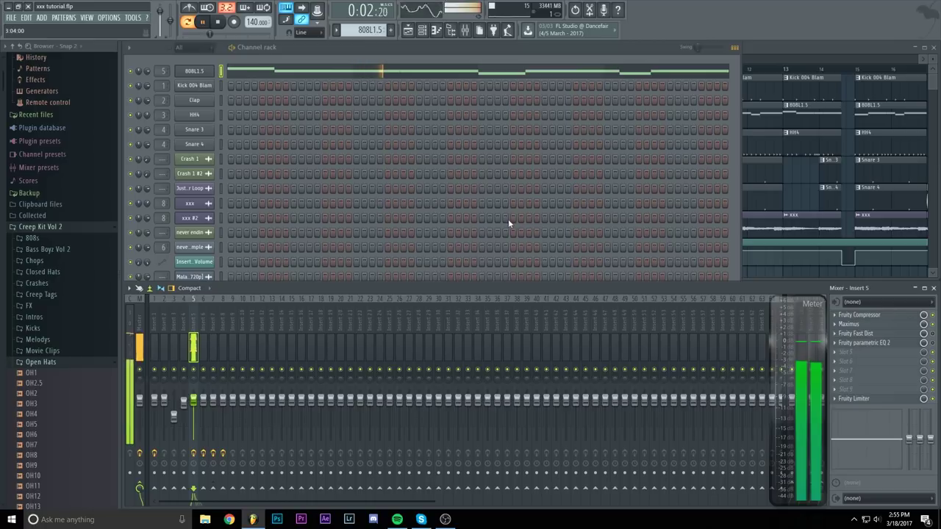
key("space")
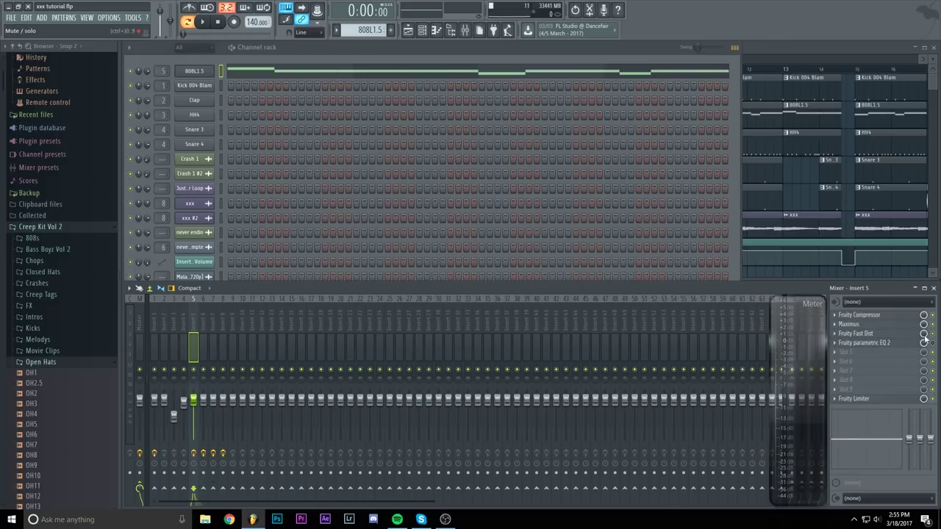
- Enable Fruity Fast Dist on Insert 5, check its threshold and play the 808L1.5 pattern through the distortion
left_click(882, 334)
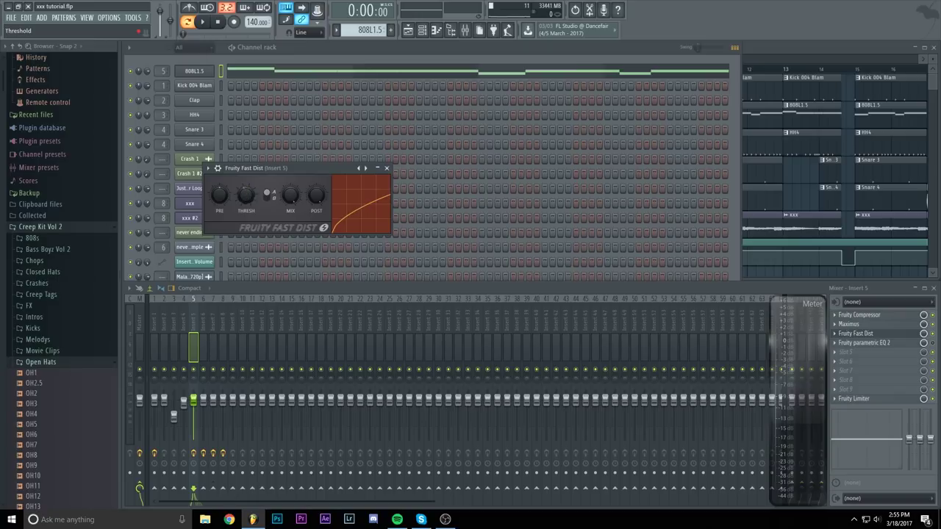
left_click_drag(244, 183, 244, 193)
left_click(392, 171)
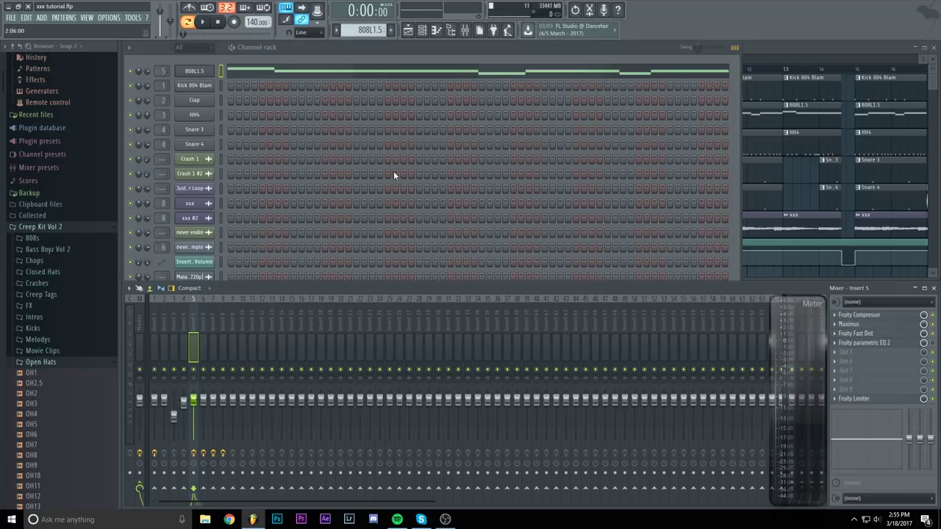
key("space")
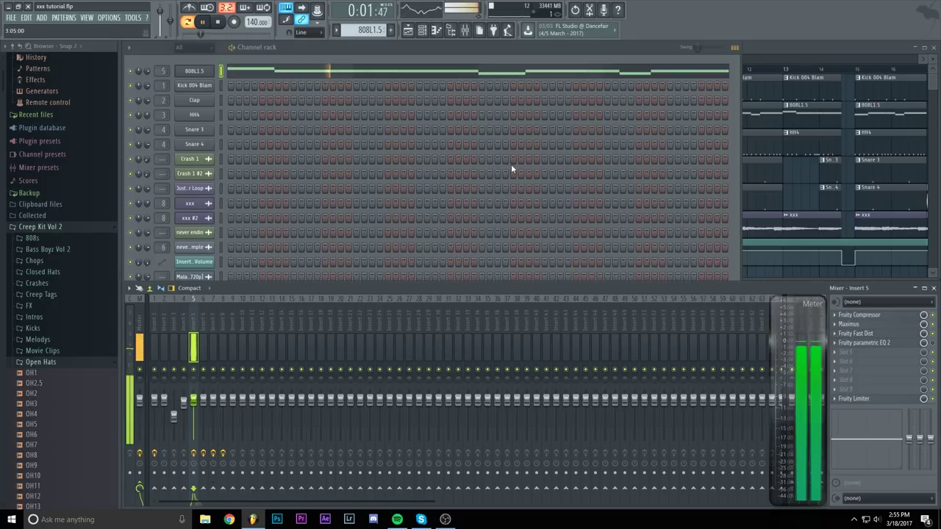
key("space")
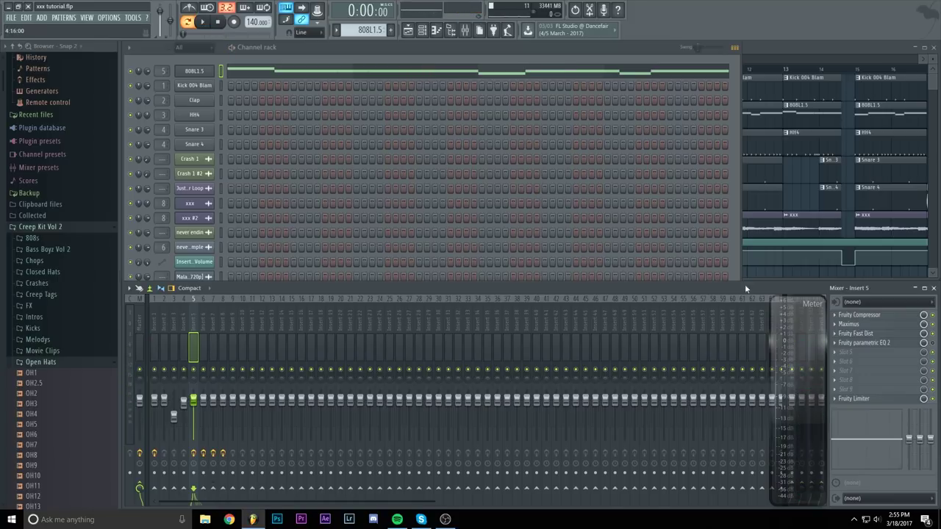
- Enable Fruity parametric EQ 2 on Insert 5, examine its band settings and play the 808L1.5 pattern with the EQ active
left_click(866, 342)
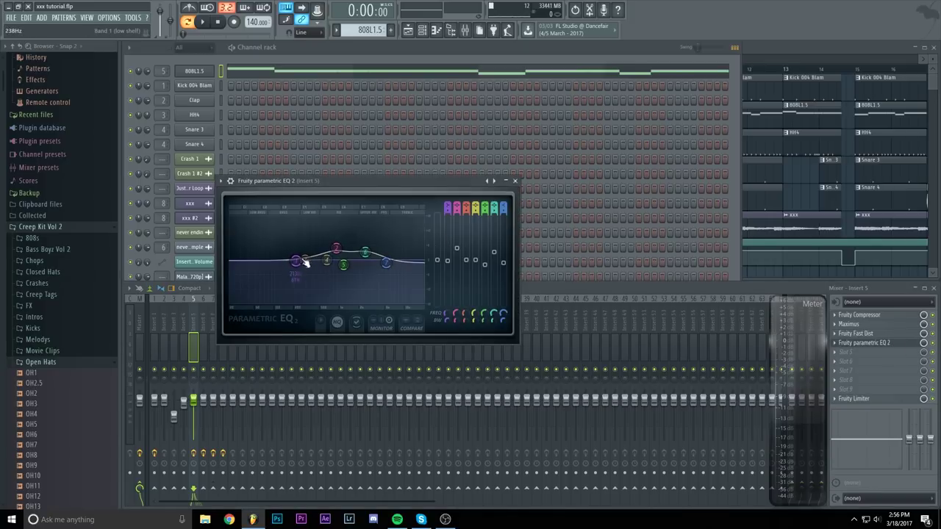
mouse_move(303, 264)
left_mouse_down()
mouse_move(293, 270)
mouse_move(303, 270)
left_mouse_up()
left_click_drag(336, 248, 337, 227)
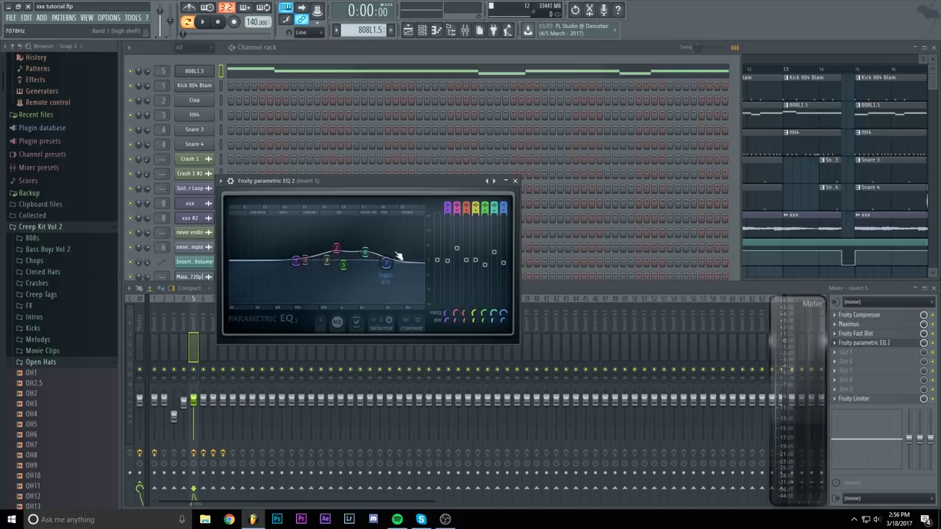
left_click(514, 180)
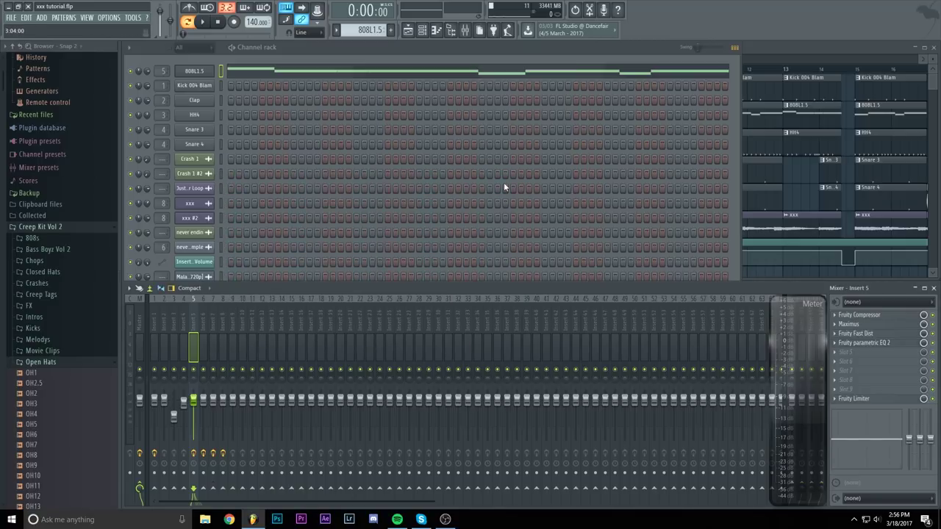
key("space")
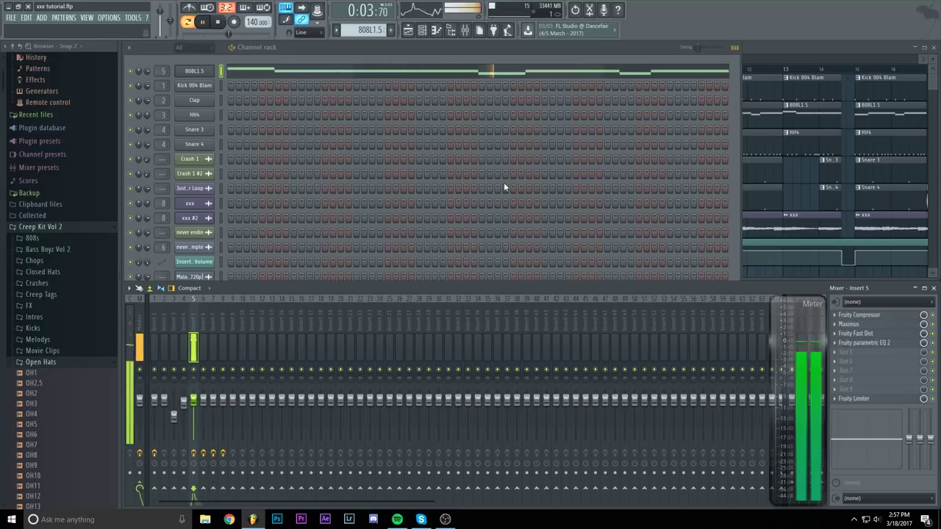
key("space")
- Bring the playlist forward and check the Fruity Fast Dist settings on mixer Insert 1, closing the plugin again
key("F5")
left_click(150, 326)
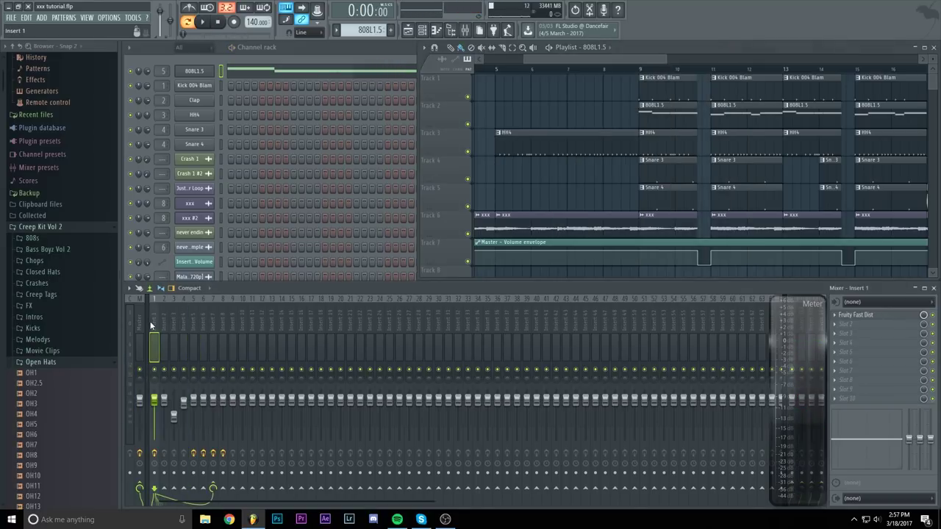
left_click(875, 316)
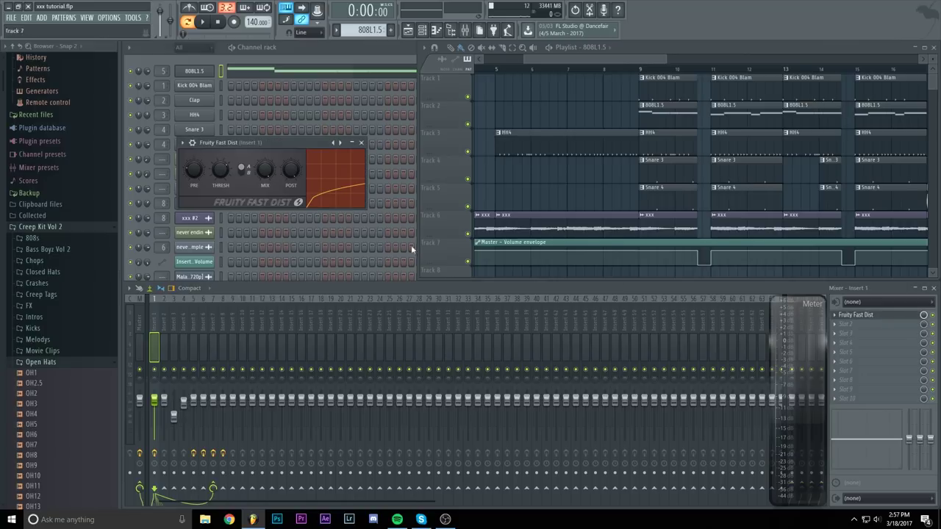
left_click(360, 142)
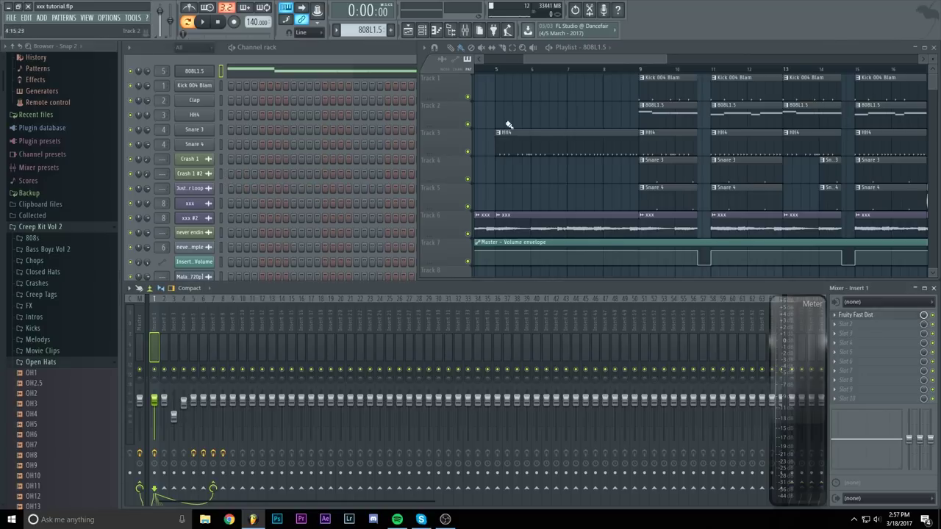
- Open the Kick 004 Blam notes from its first Track 1 clip and play the kick pattern on its own
double_click(651, 94)
key("space")
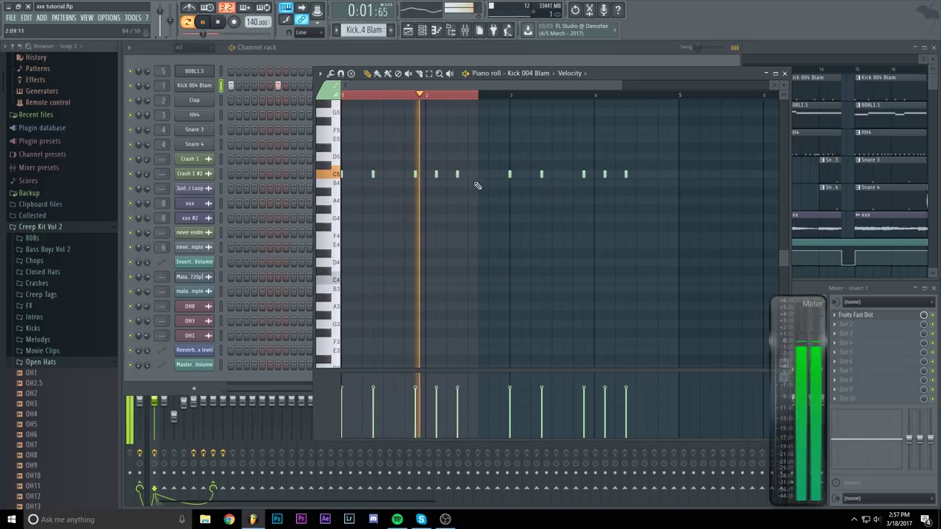
key("space")
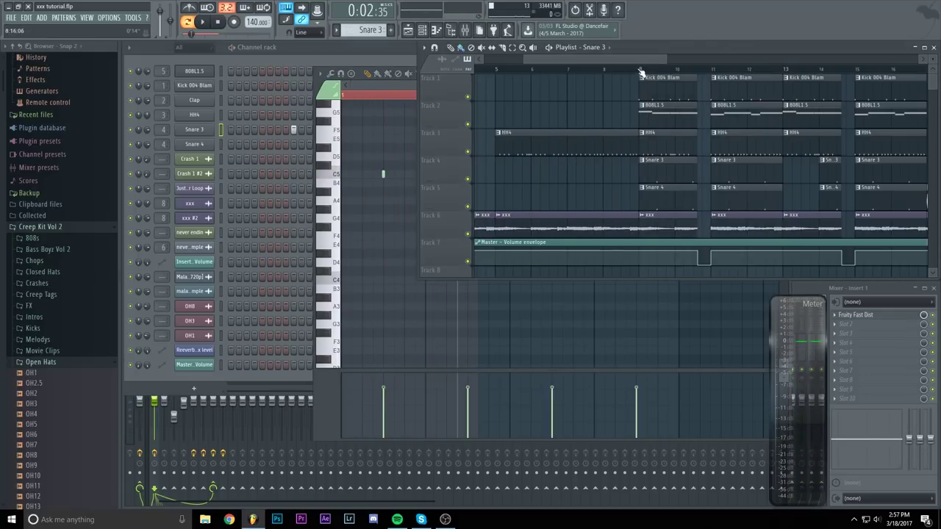
- Select bar 9 in the playlist, solo the Snare 4 and Snare 3 tracks in turn during playback, and return the playhead to bar 9
left_click_drag(639, 67, 675, 73)
scroll(671, 78, "up", 2)
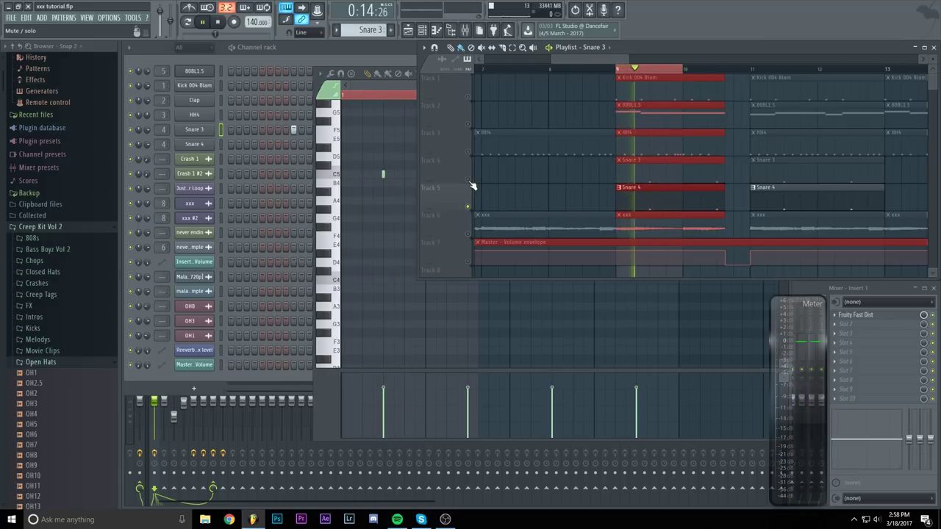
left_click(468, 180)
left_click(468, 207)
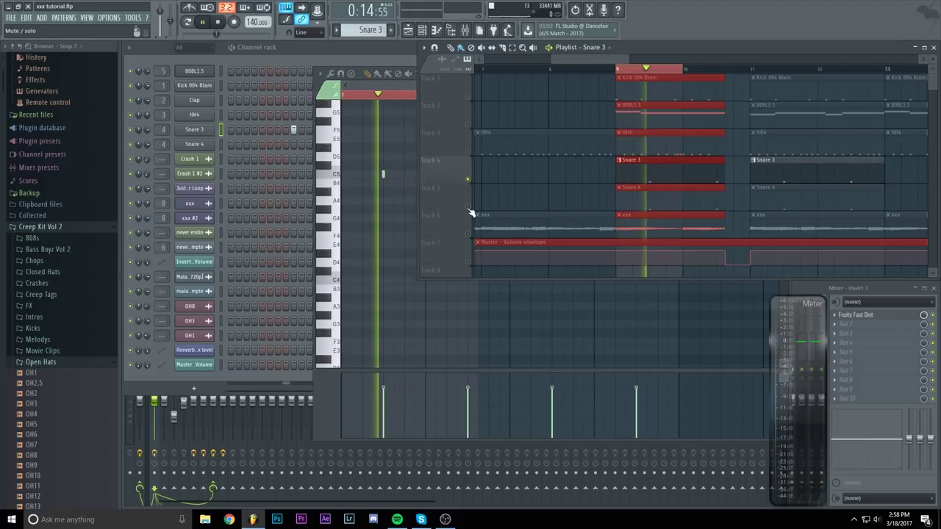
key("space")
left_click(617, 74)
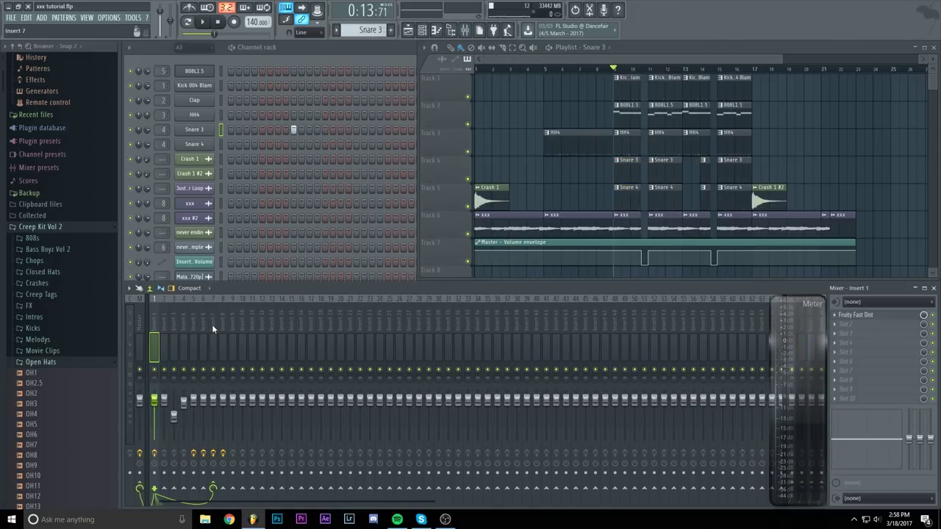
- Select Insert 7 in the mixer to view its Fruity peak controller slot
left_click(211, 327)
scroll(216, 325, "down", 2)
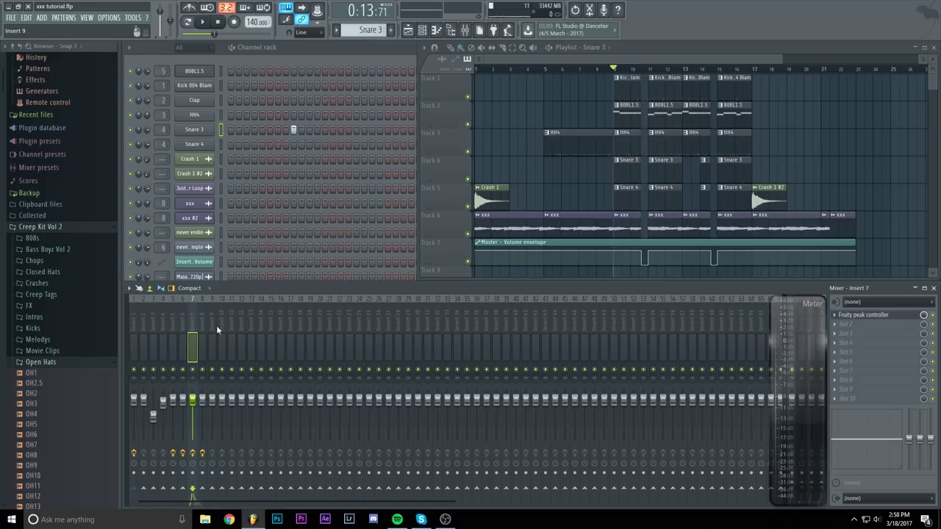
scroll(136, 322, "up", 2)
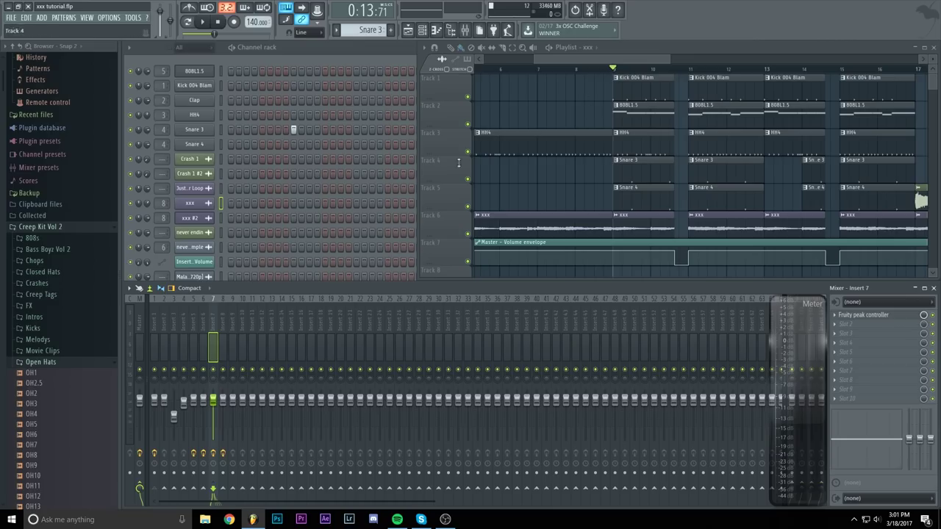
- Play the arrangement from just before bar 9 past the first gap, and replay it from bar 9 to hear the volume drop
scroll(609, 67, "down", 2)
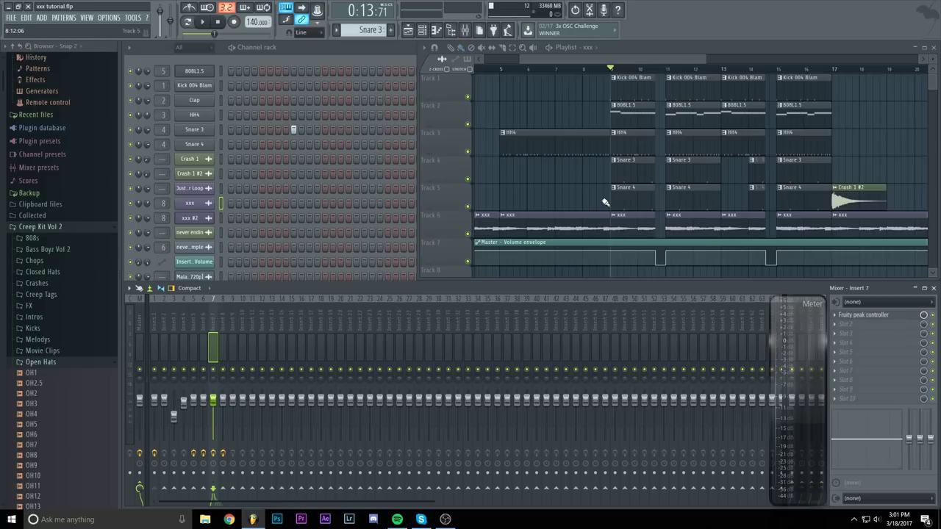
left_click_drag(613, 69, 592, 72)
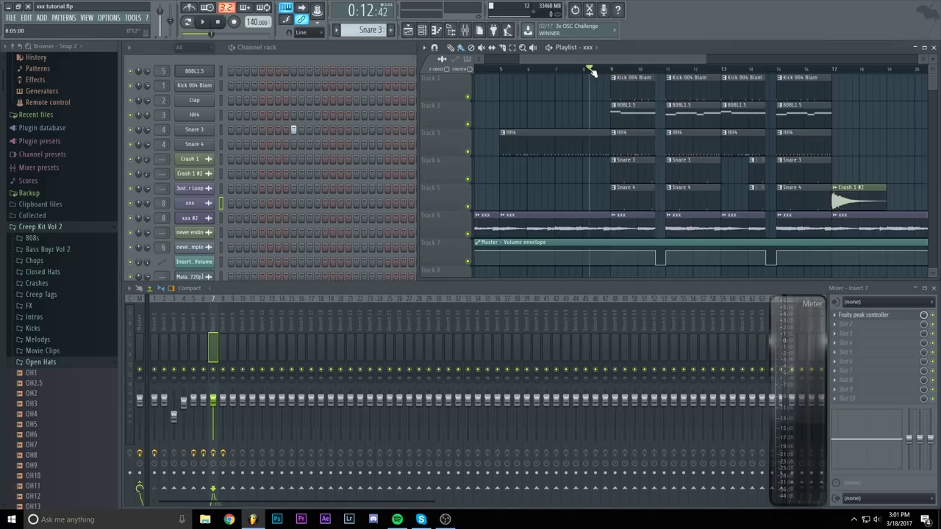
key("space")
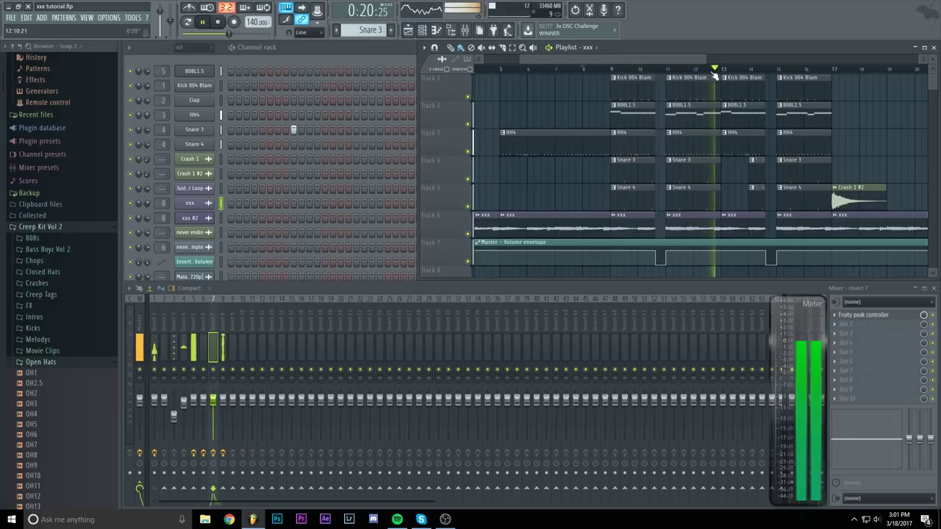
key("space")
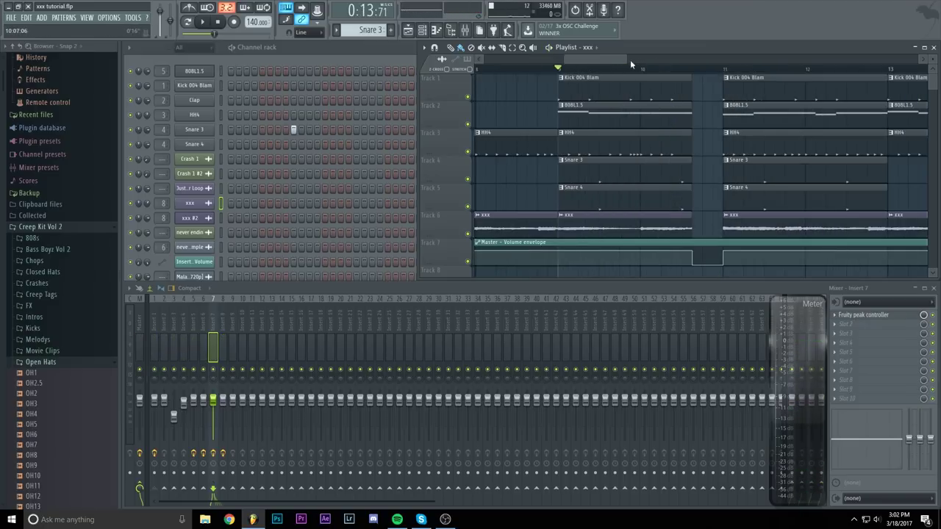
key("space")
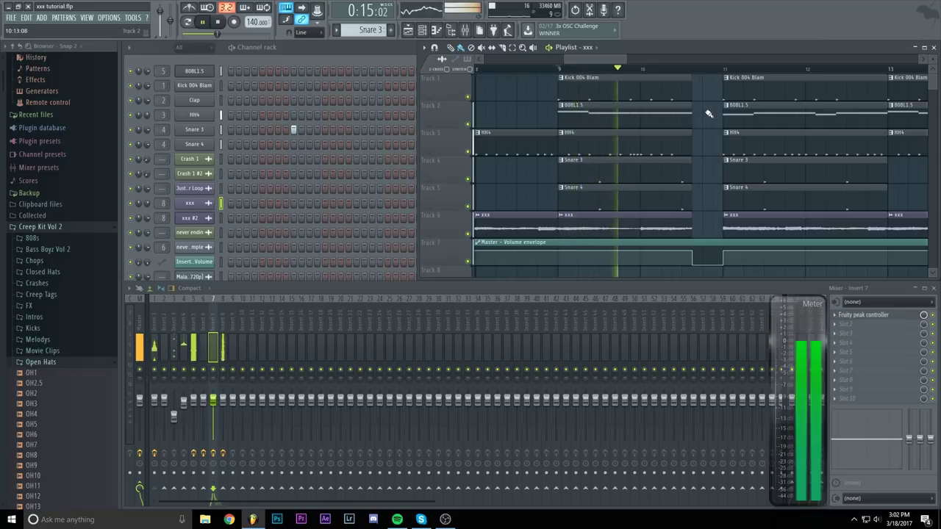
key("space")
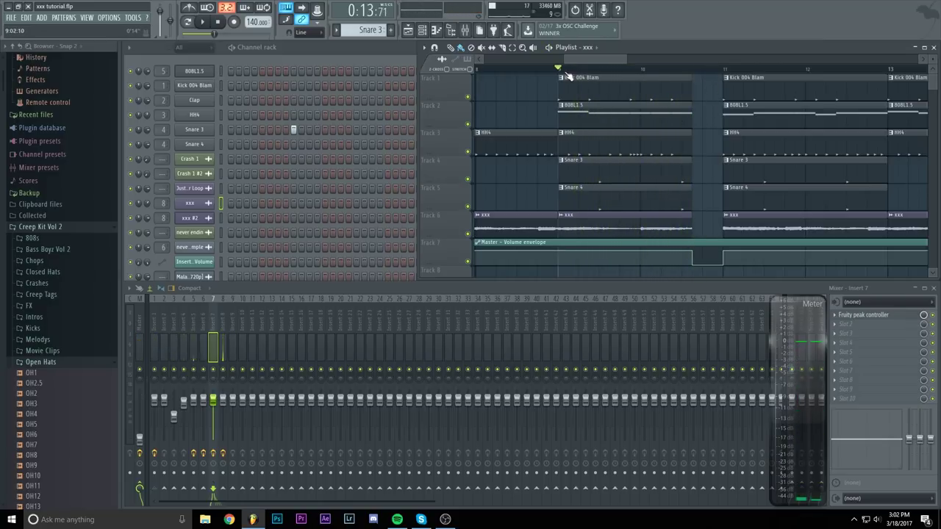
- Select the Master track, raise its volume fader back to the normal level and open the fader's options
left_click(138, 336)
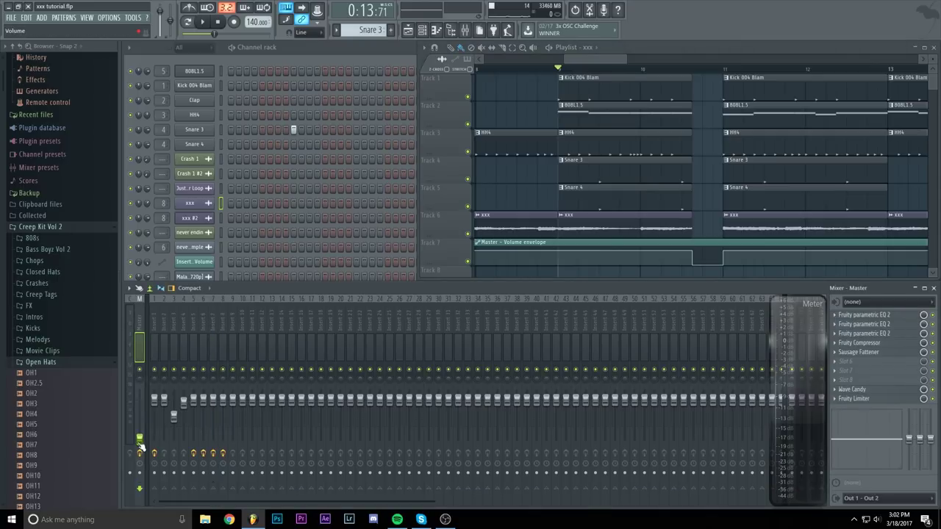
left_click_drag(138, 439, 141, 402)
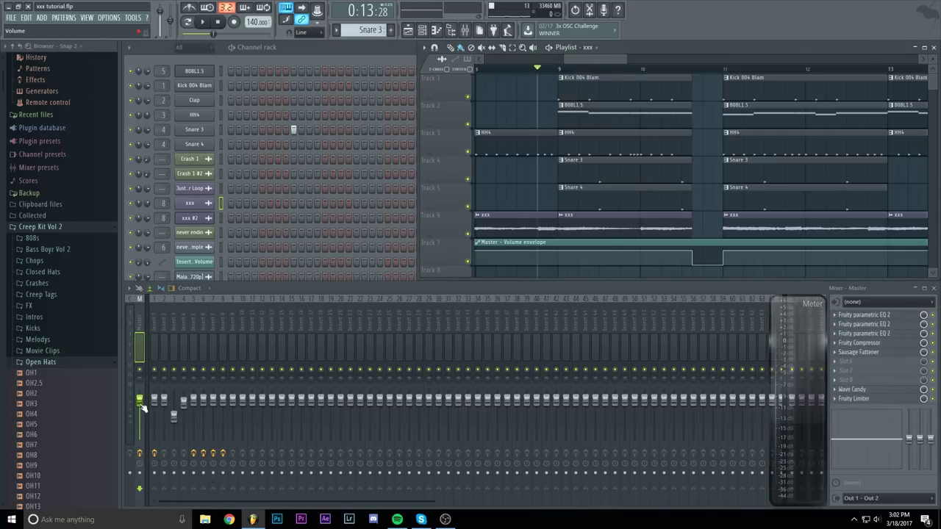
right_click(141, 403)
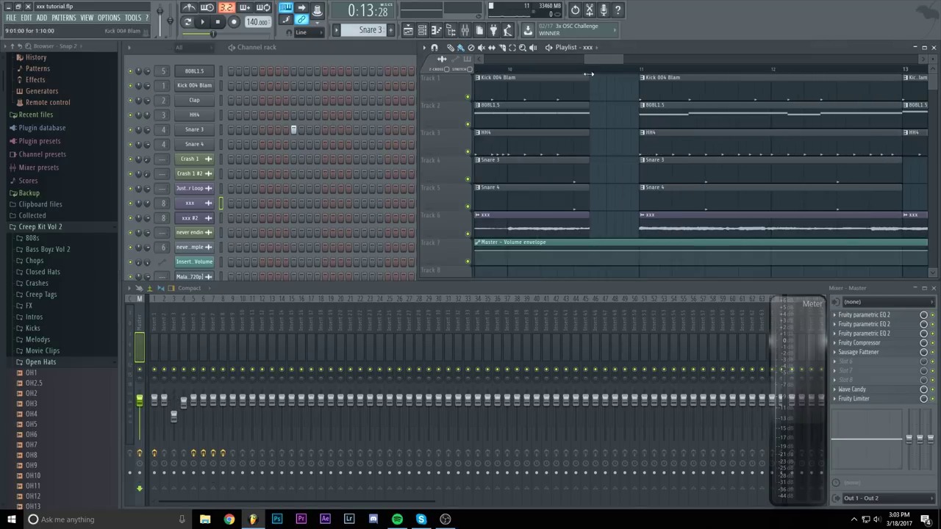
- Add and position control points on the Master volume envelope to drop the volume across the gap before bar 11
left_click(589, 67)
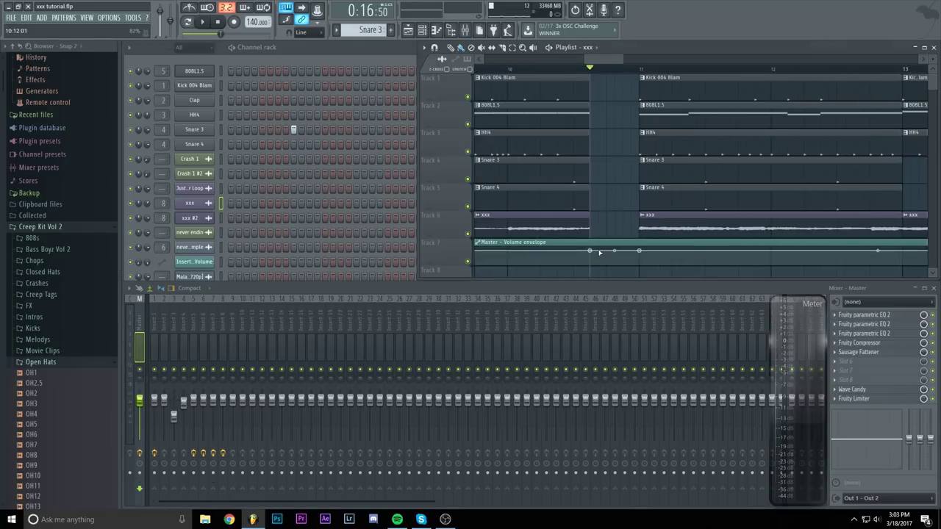
right_click(598, 252)
left_click_drag(598, 252, 646, 252)
right_click(620, 256)
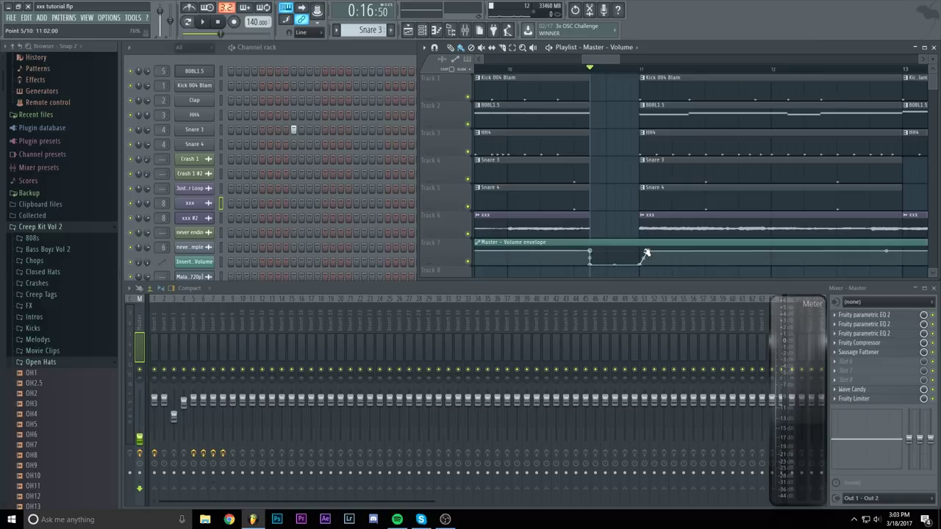
scroll(576, 76, "down", 2)
scroll(590, 76, "up", 2)
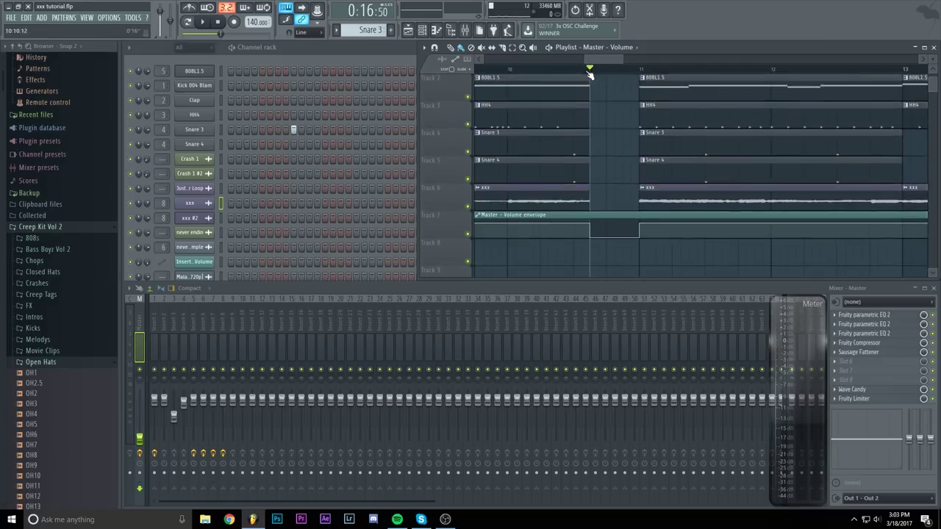
- Play the arrangement from just before bar 9 past the gap before bar 11, and stop playback
scroll(590, 73, "down", 2)
scroll(546, 86, "left", 1)
left_click(523, 69)
key("space")
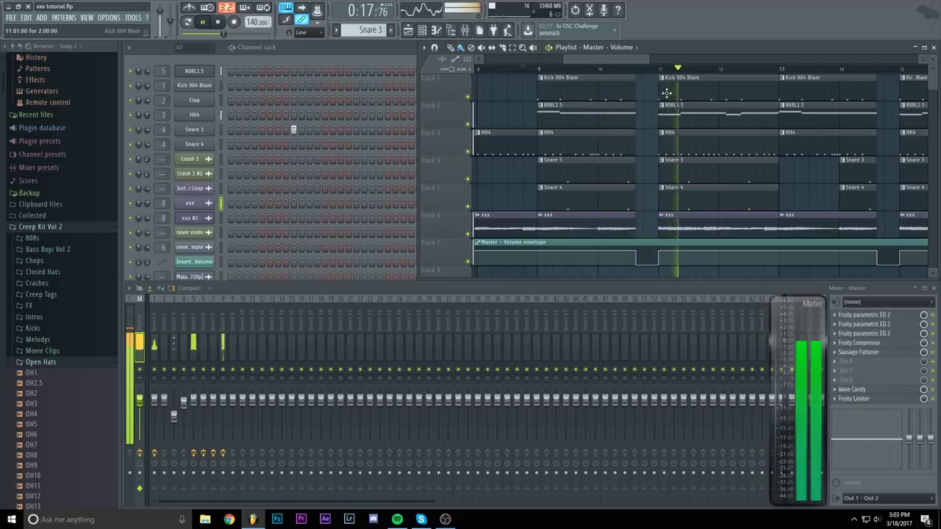
key("space")
scroll(644, 76, "down", 2)
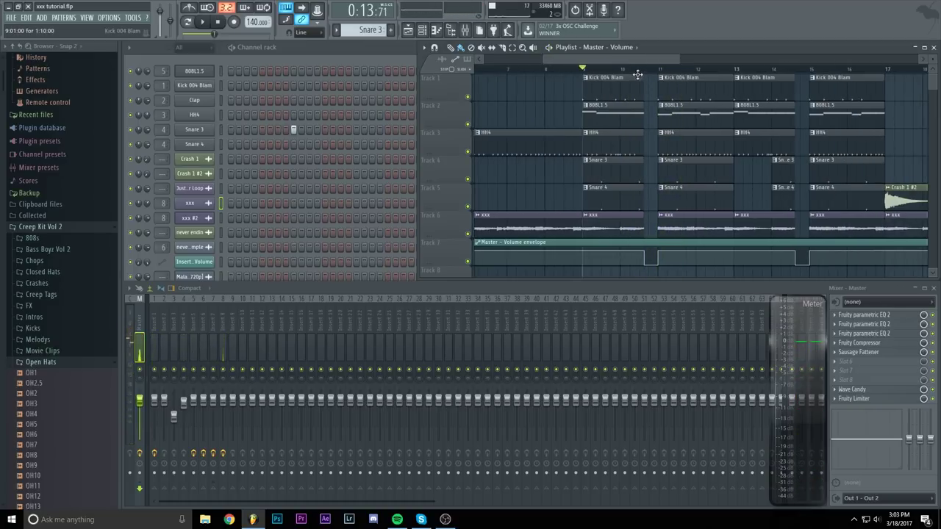
- Examine the playlist clips around the gap before bar 11 and set the playhead at bar 9
scroll(640, 76, "up", 2)
scroll(640, 129, "down", 2)
scroll(639, 128, "up", 2)
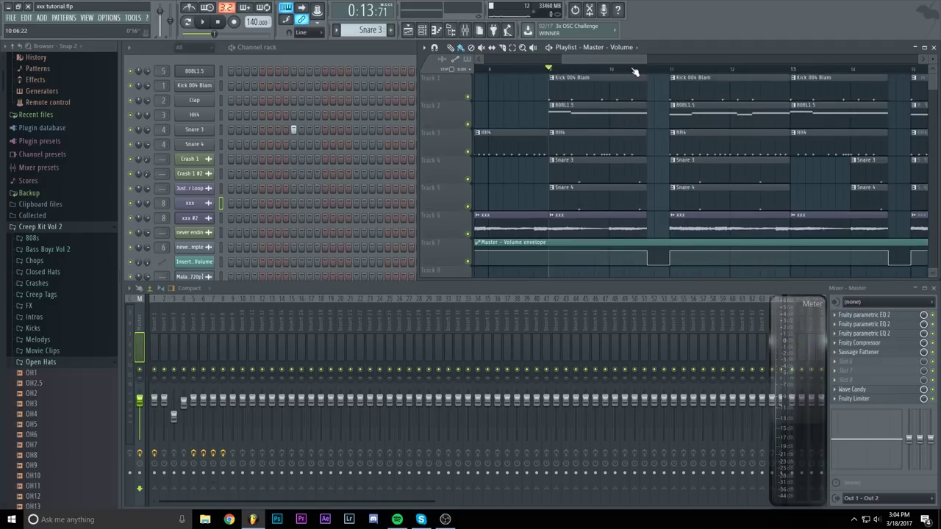
scroll(637, 75, "down", 2)
left_click(608, 69)
left_click_drag(608, 68, 500, 69)
scroll(643, 69, "up", 2)
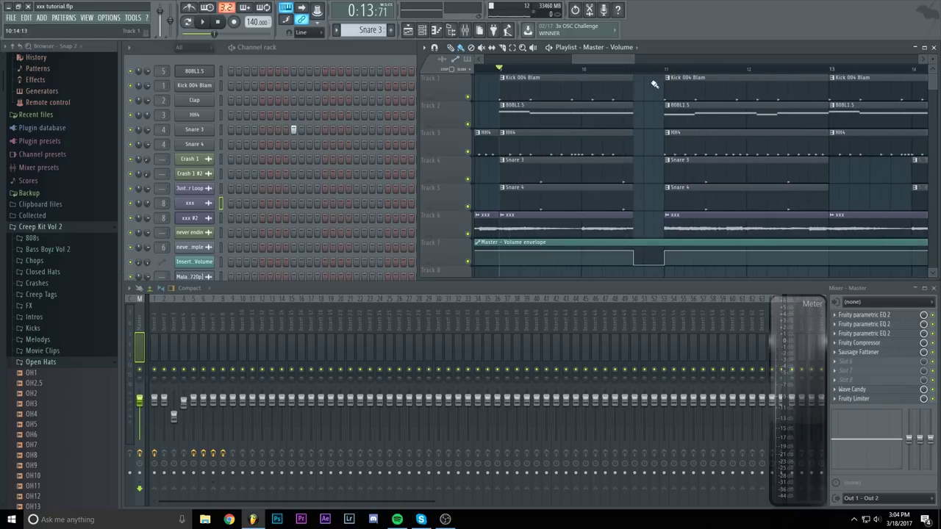
- Place the playhead at the start of the gap before bar 11 and select Insert 1 in the mixer
left_click(637, 71)
scroll(636, 70, "down", 1)
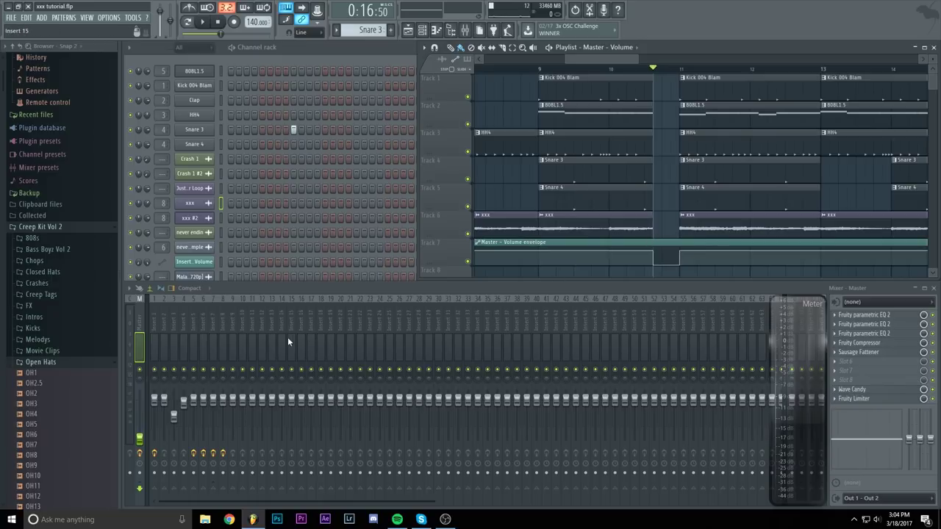
left_click(153, 344)
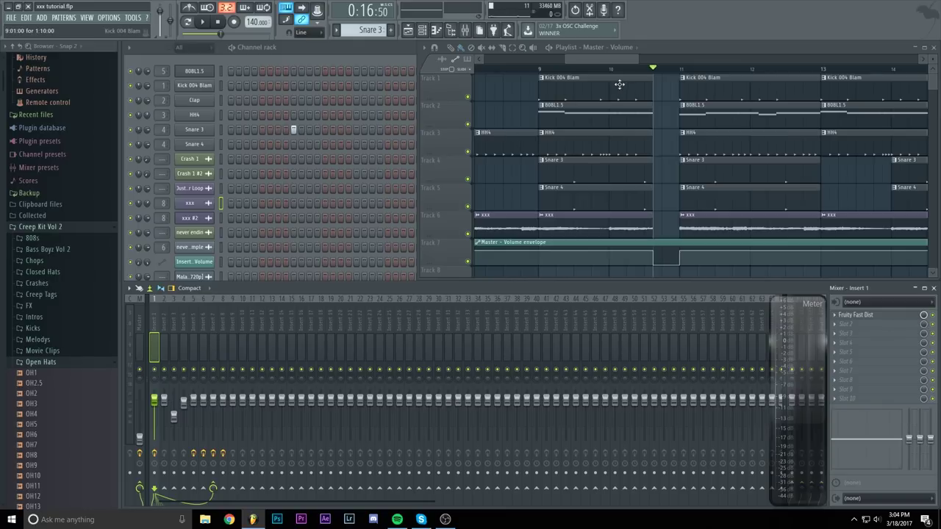
- Return the playhead to bar 9 for playback and examine the whole arrangement in the playlist
left_click(605, 58)
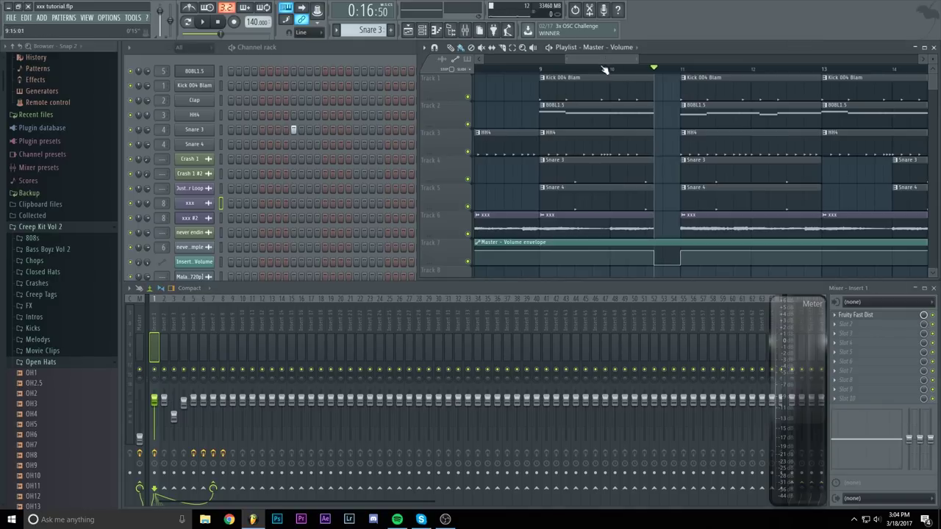
scroll(643, 72, "down", 1)
left_click(563, 69)
key("space")
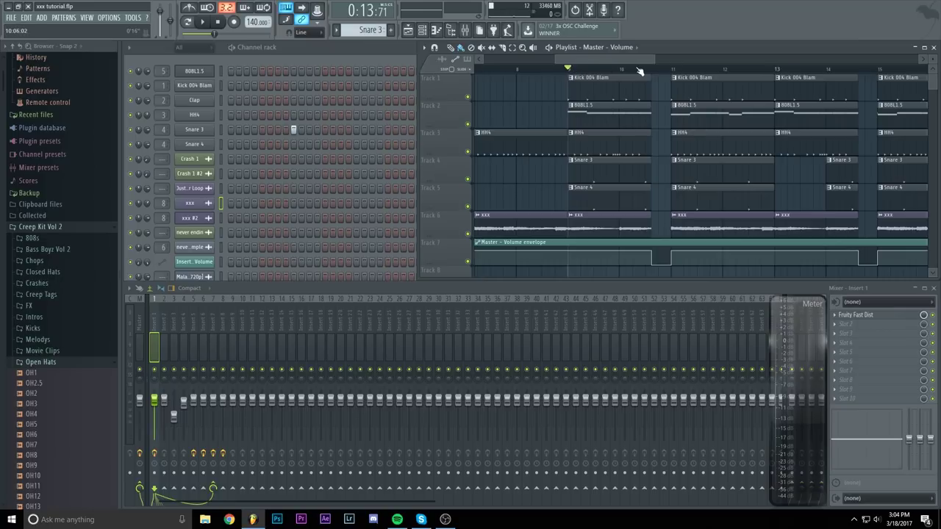
scroll(639, 71, "down", 3)
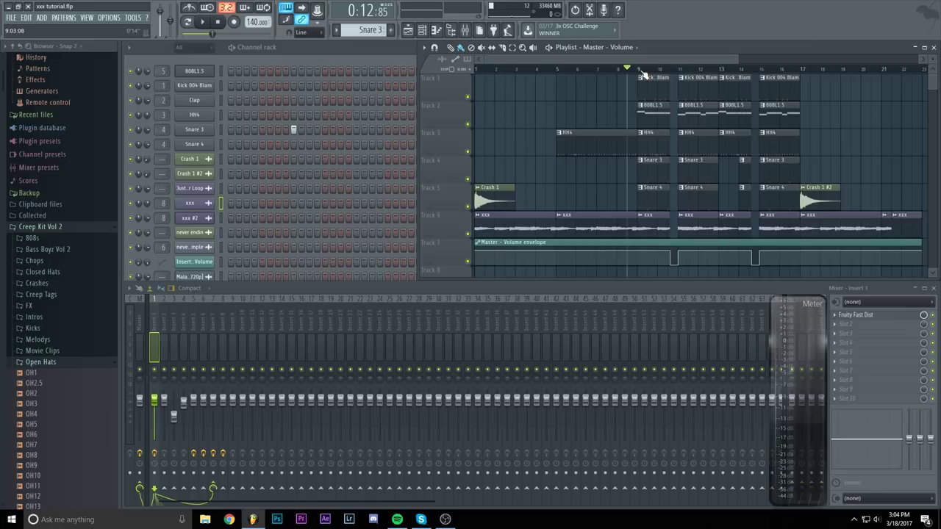
scroll(642, 73, "up", 2)
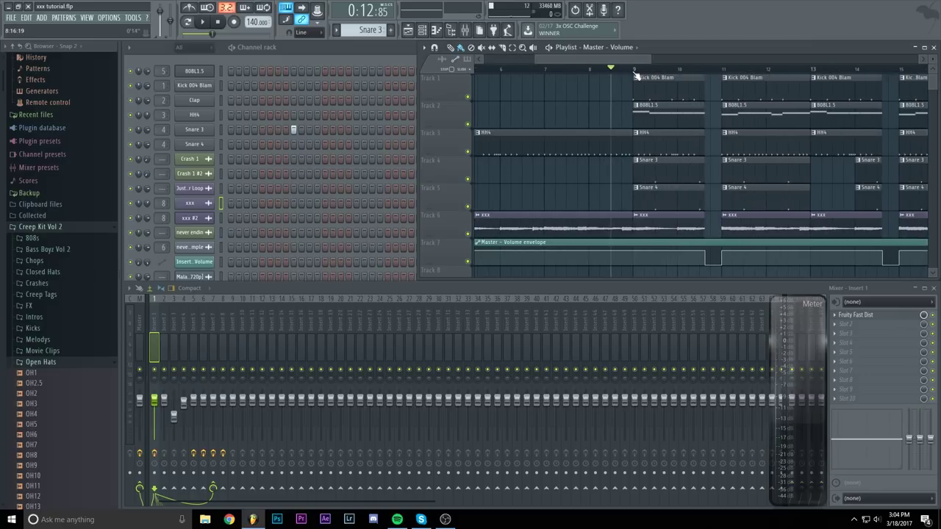
scroll(636, 76, "down", 2)
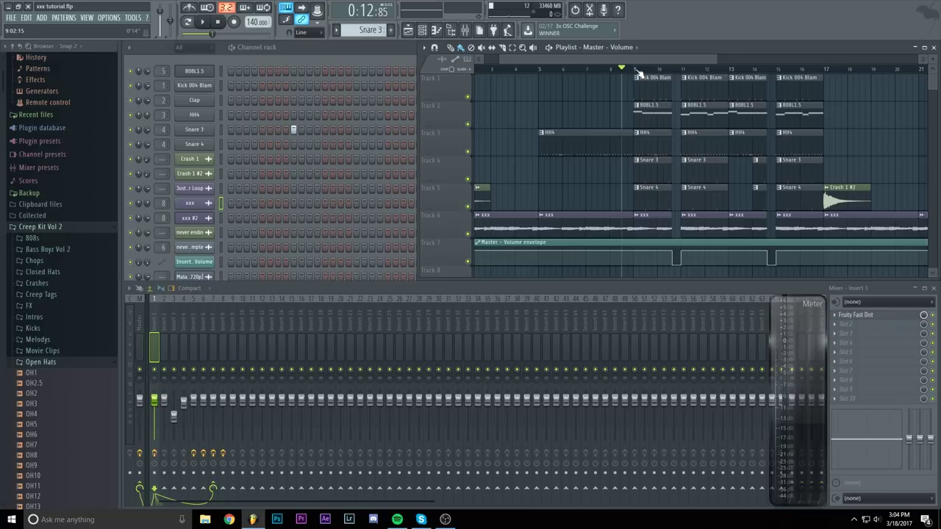
scroll(634, 72, "down", 1)
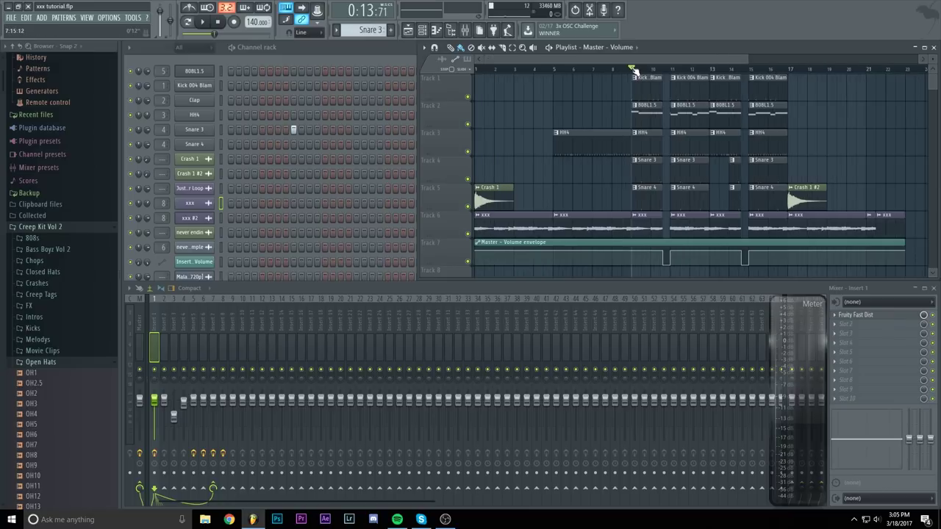